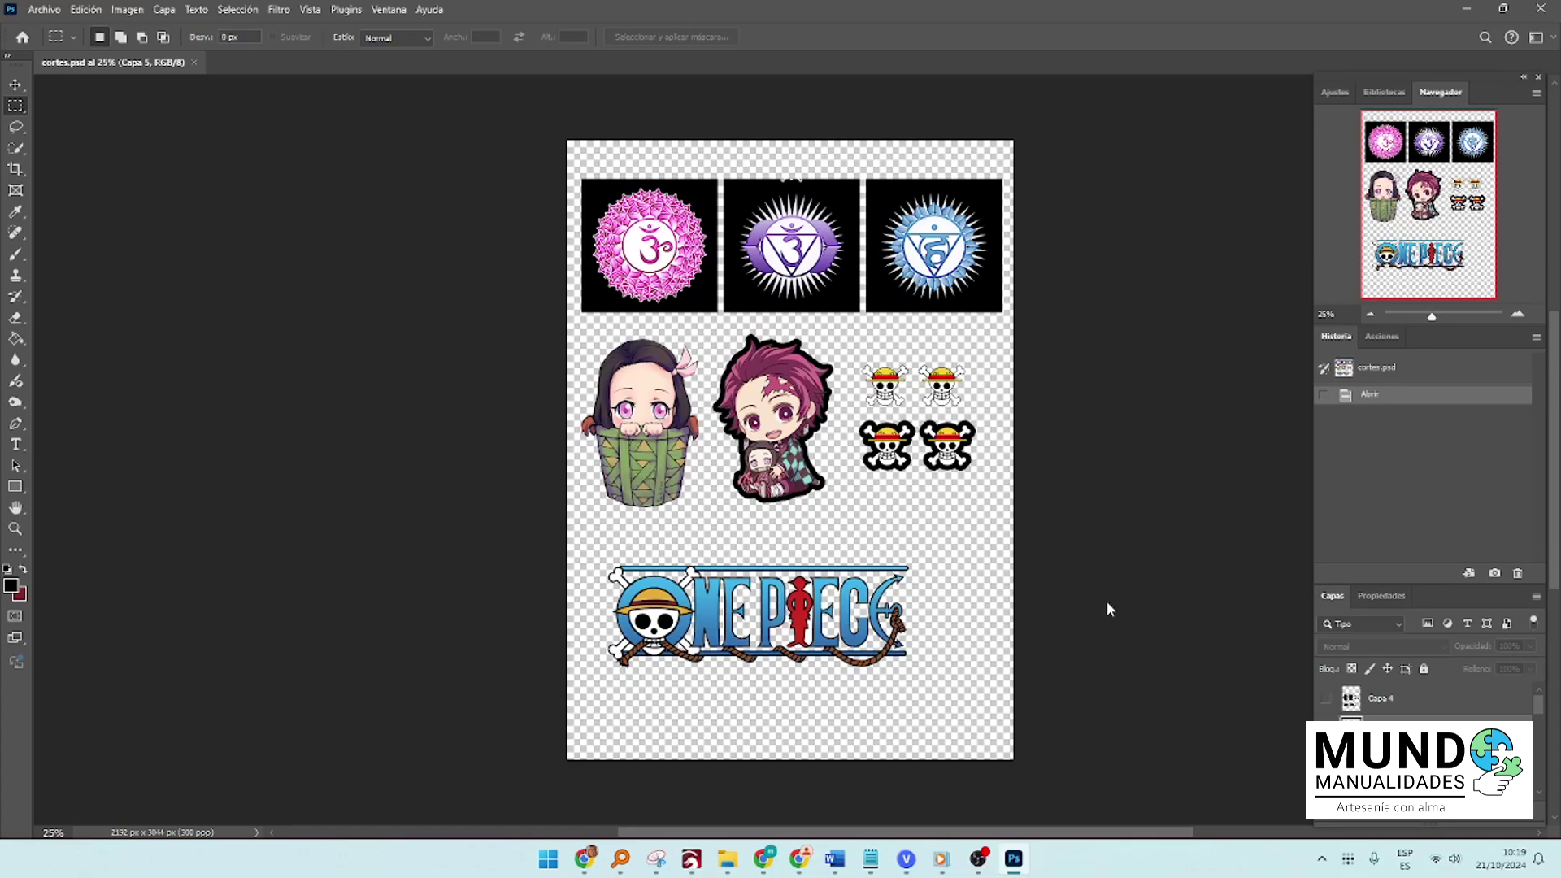
Zoom in to inspect the sticker sheet's details, then zoom back out to the full page
{"action": "left_click", "coordinate": [1439, 316]}
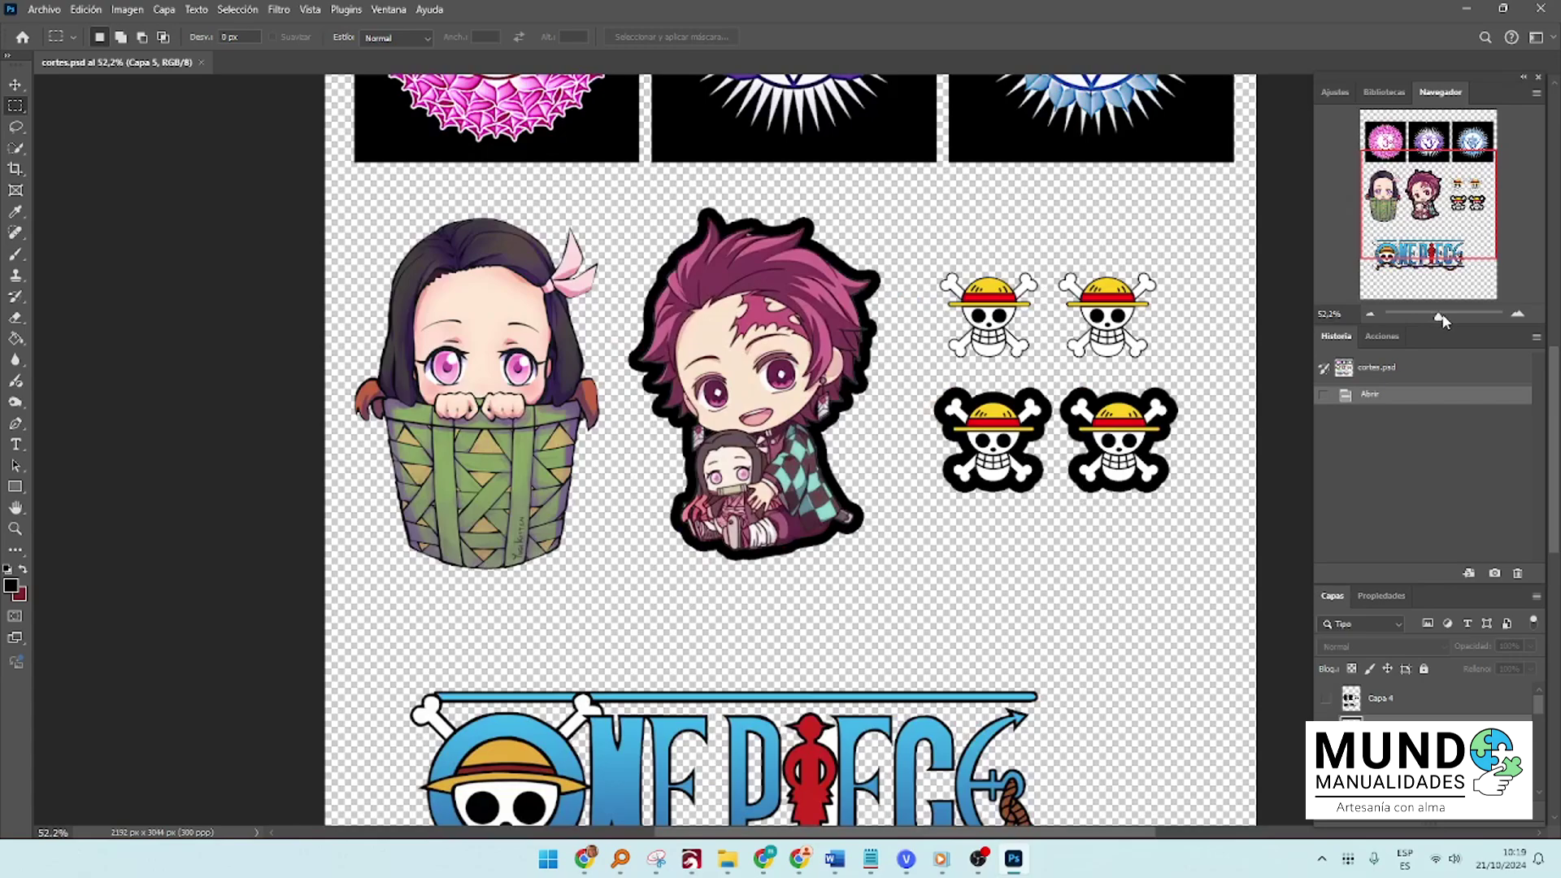
{"action": "left_click_drag", "start_coordinate": [1441, 317], "coordinate": [1443, 317]}
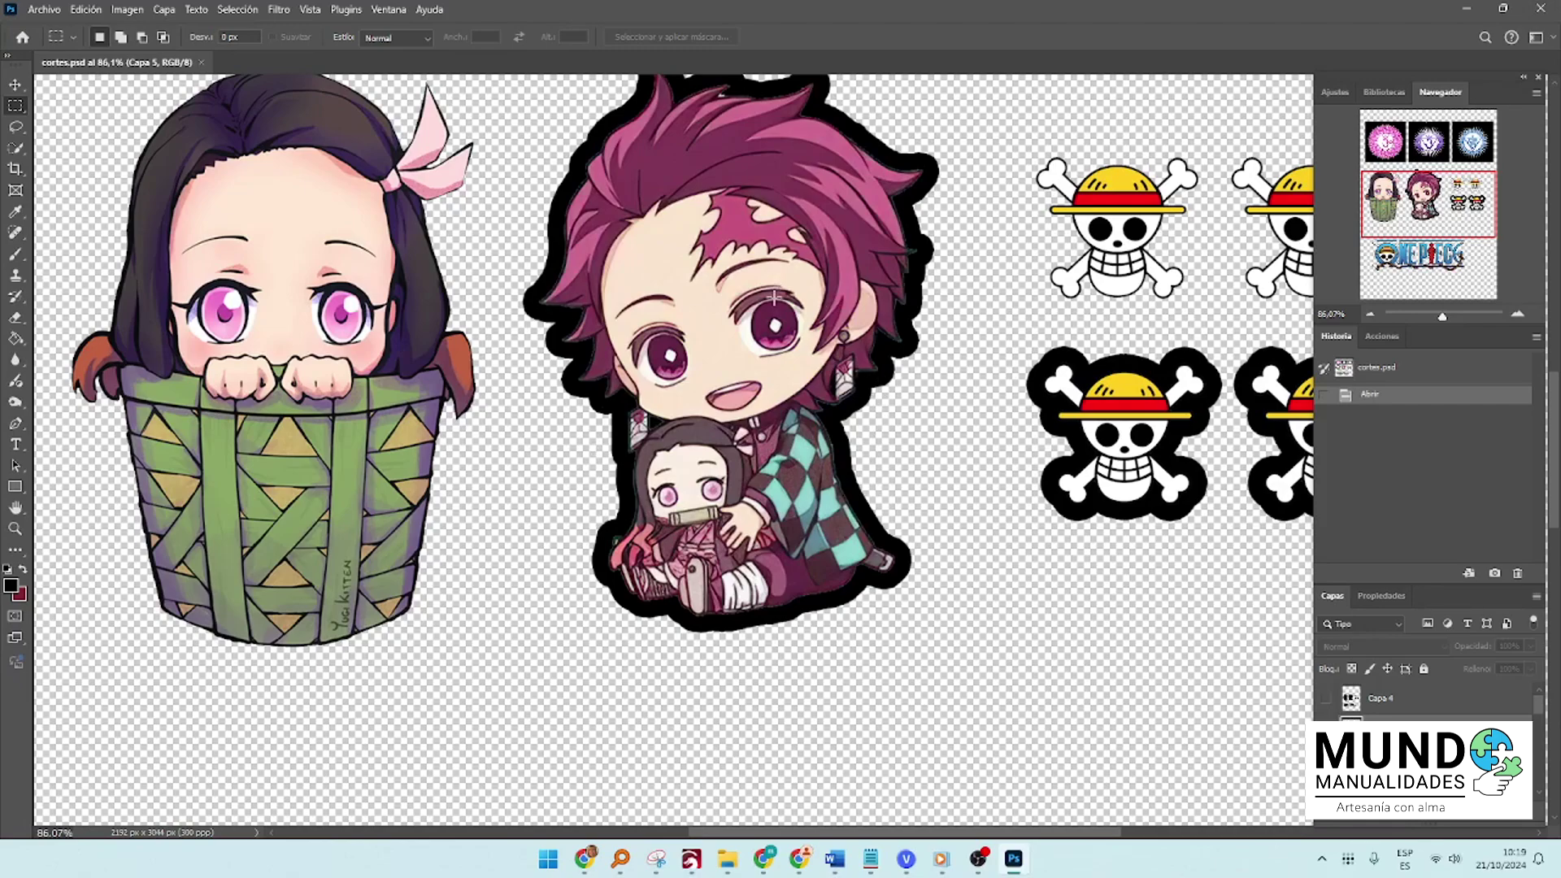
{"action": "left_click_drag", "start_coordinate": [823, 836], "coordinate": [885, 836]}
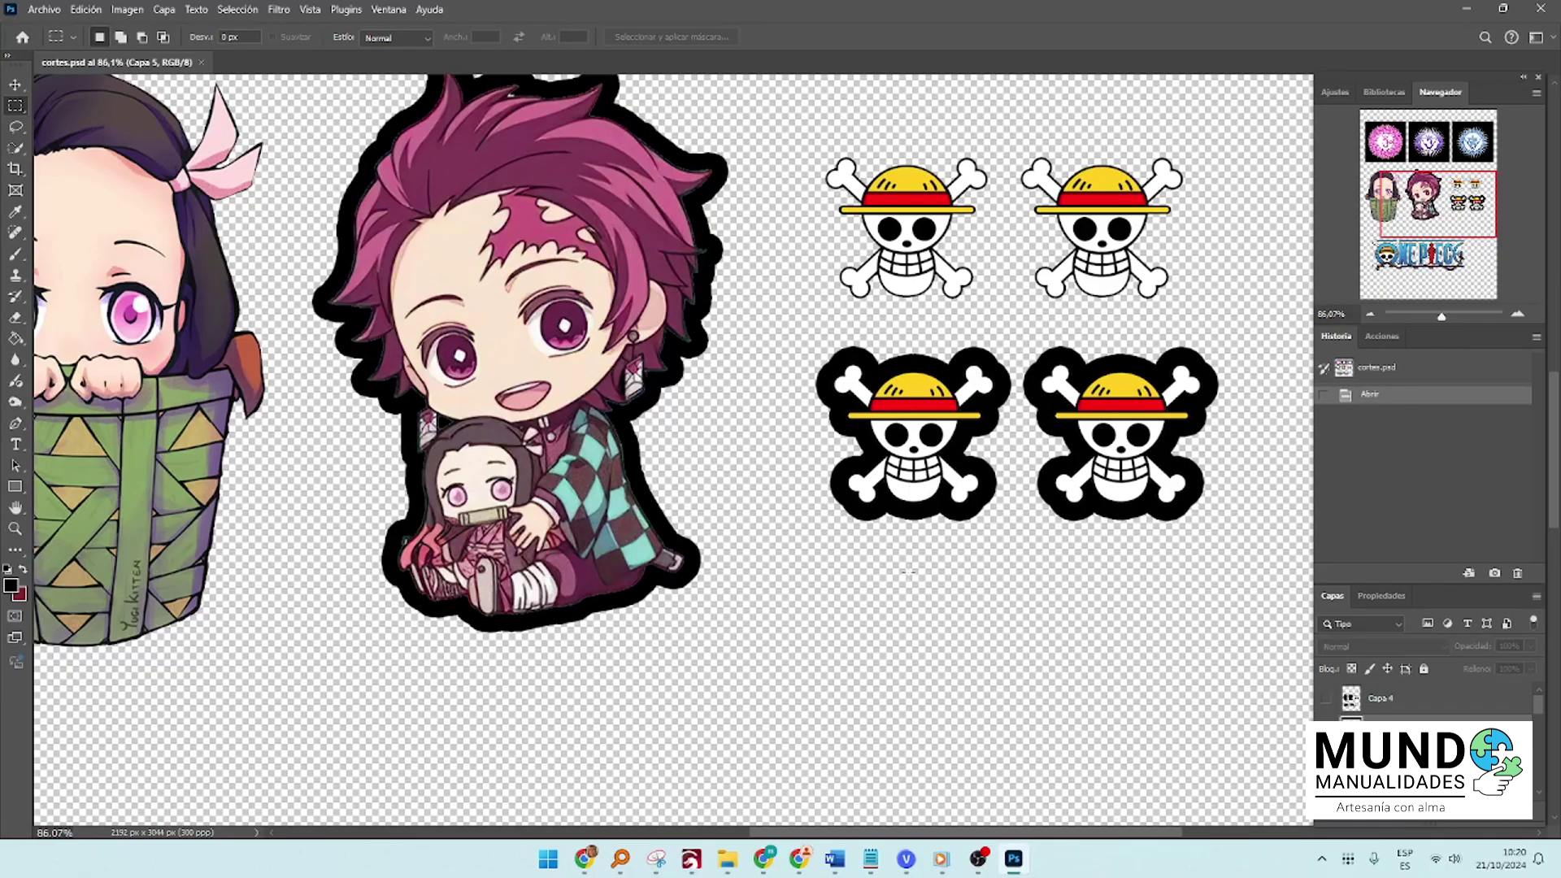
{"action": "scroll", "coordinate": [1039, 570], "scroll_direction": "down", "scroll_amount": 1}
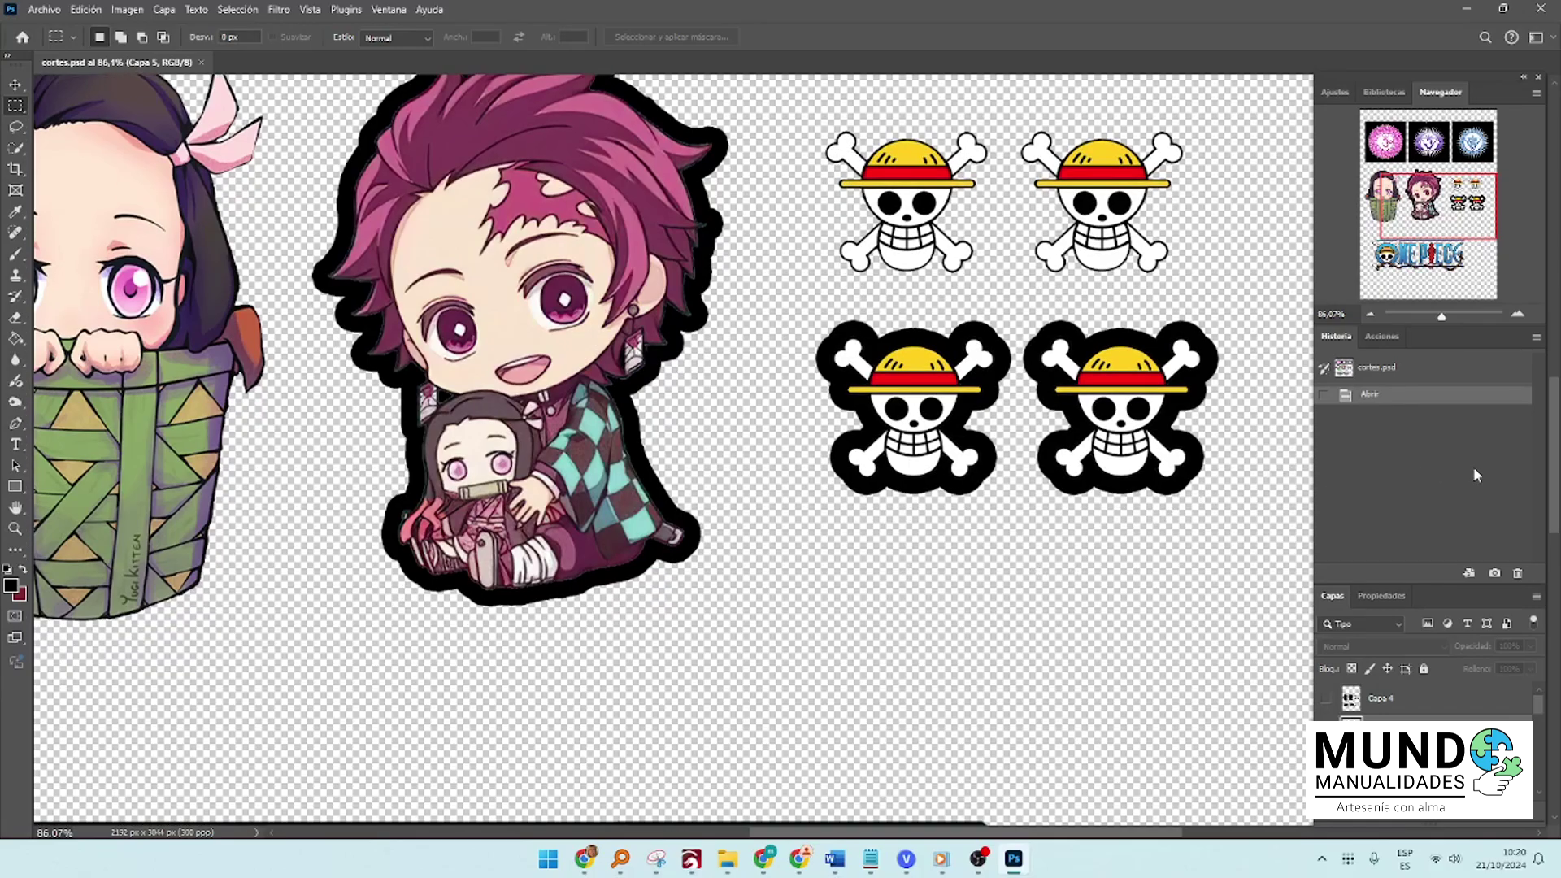
{"action": "left_click", "coordinate": [1433, 318]}
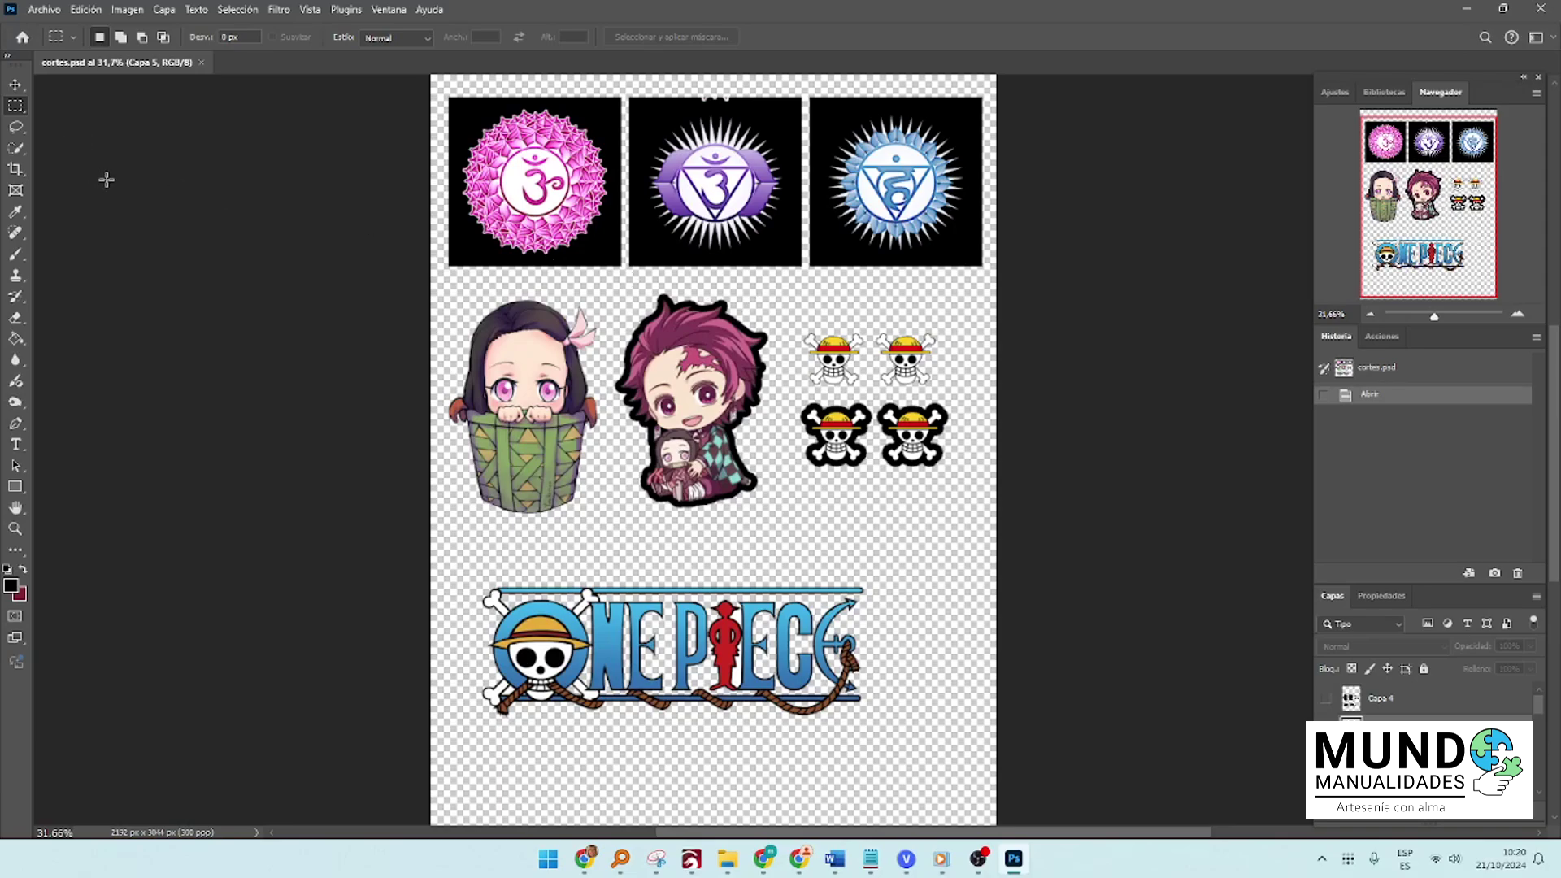
Save a copy of the sheet as a PNG file named Stickers
{"action": "left_click", "coordinate": [43, 9]}
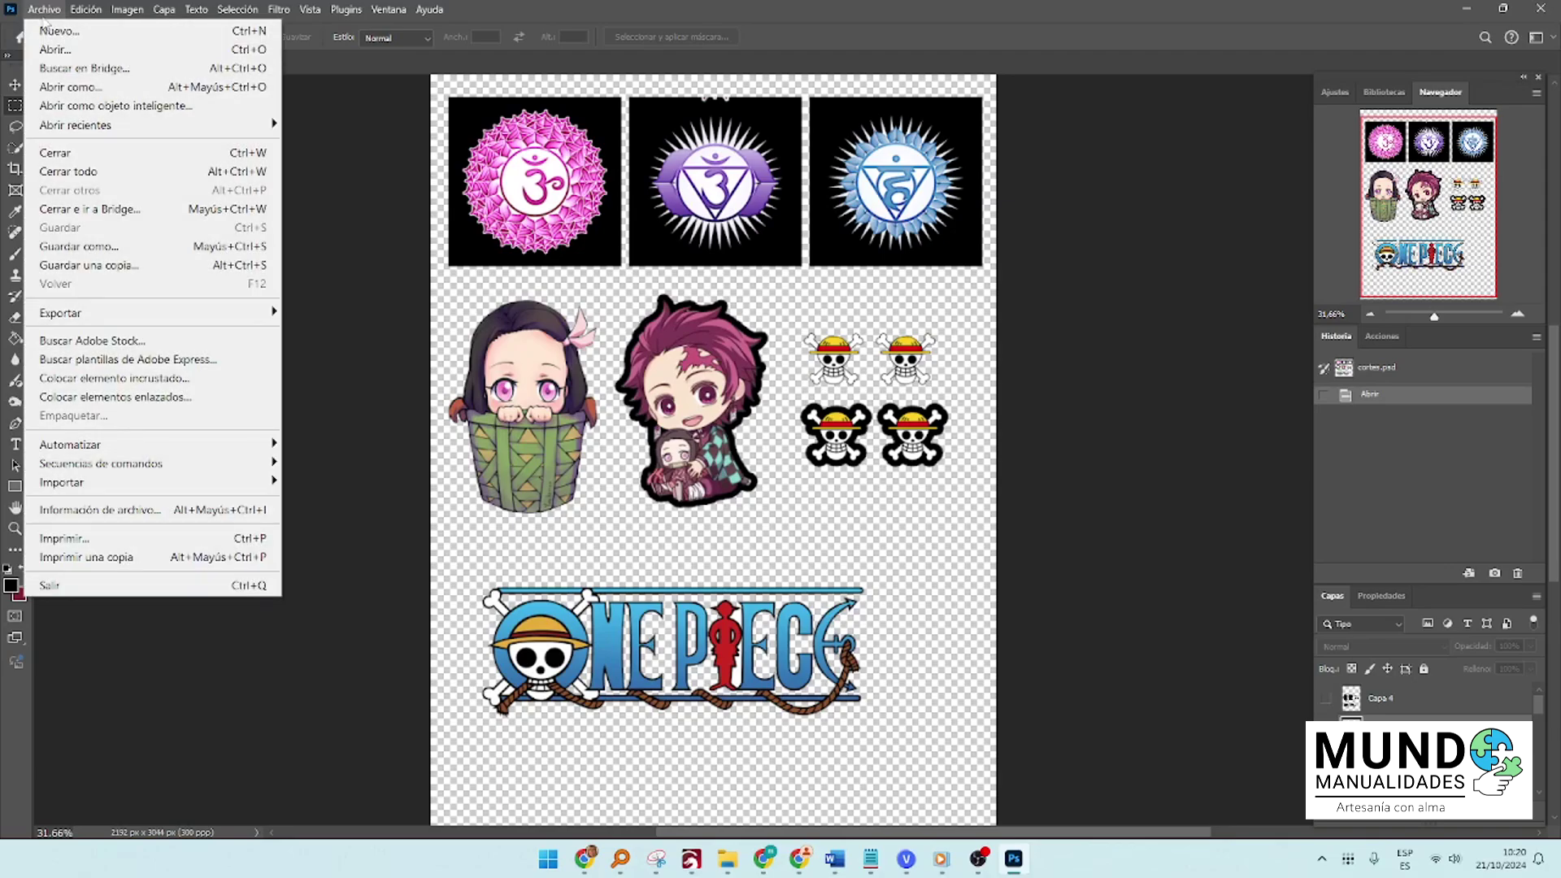
{"action": "left_click", "coordinate": [148, 266]}
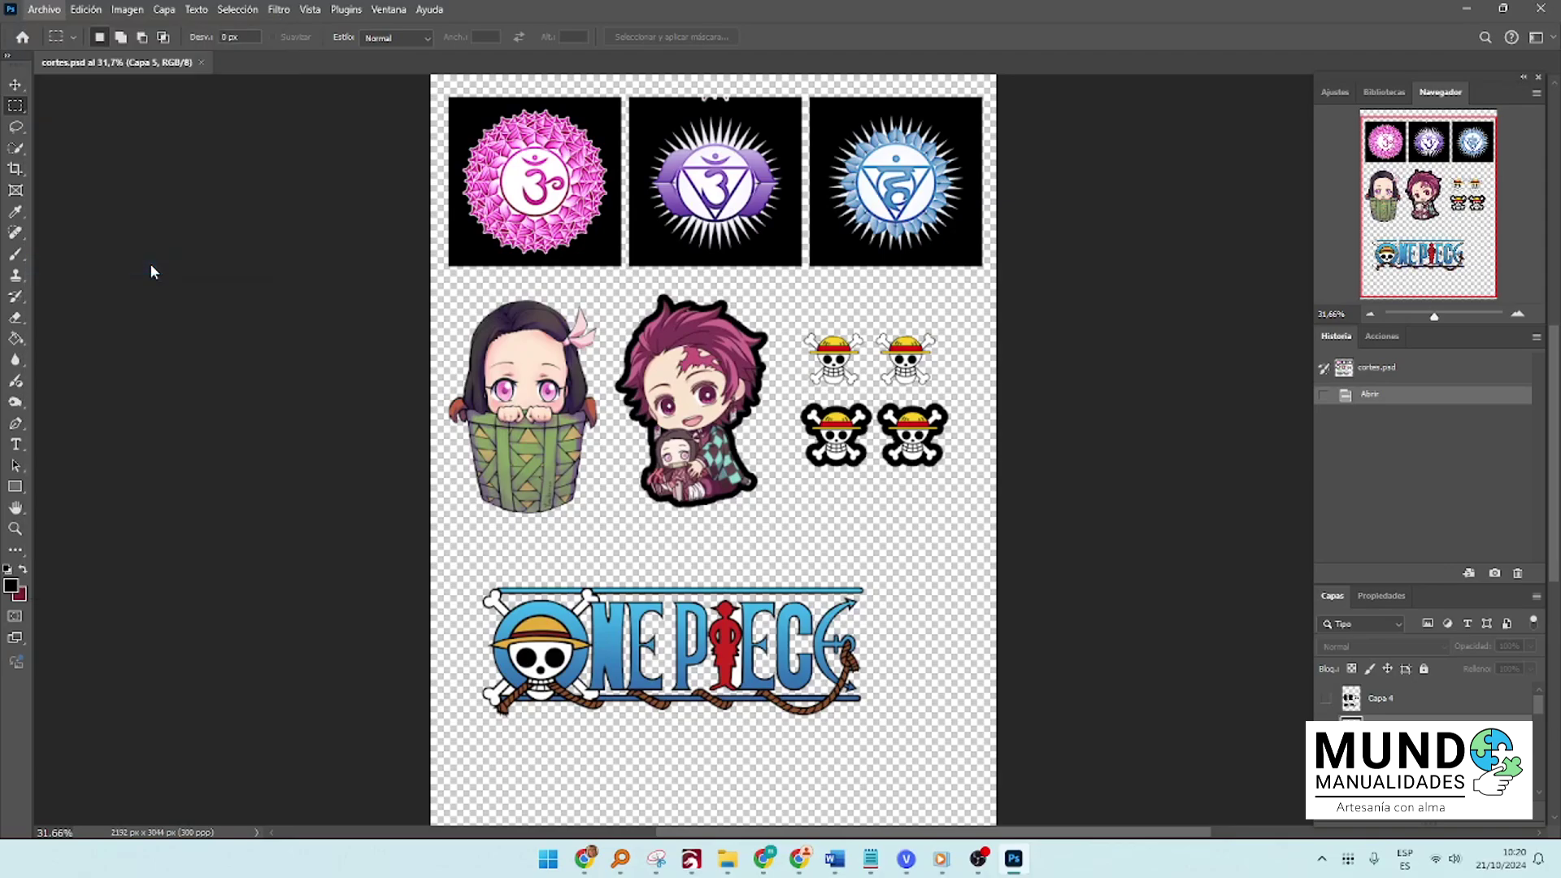
{"action": "type", "text": "Stickers"}
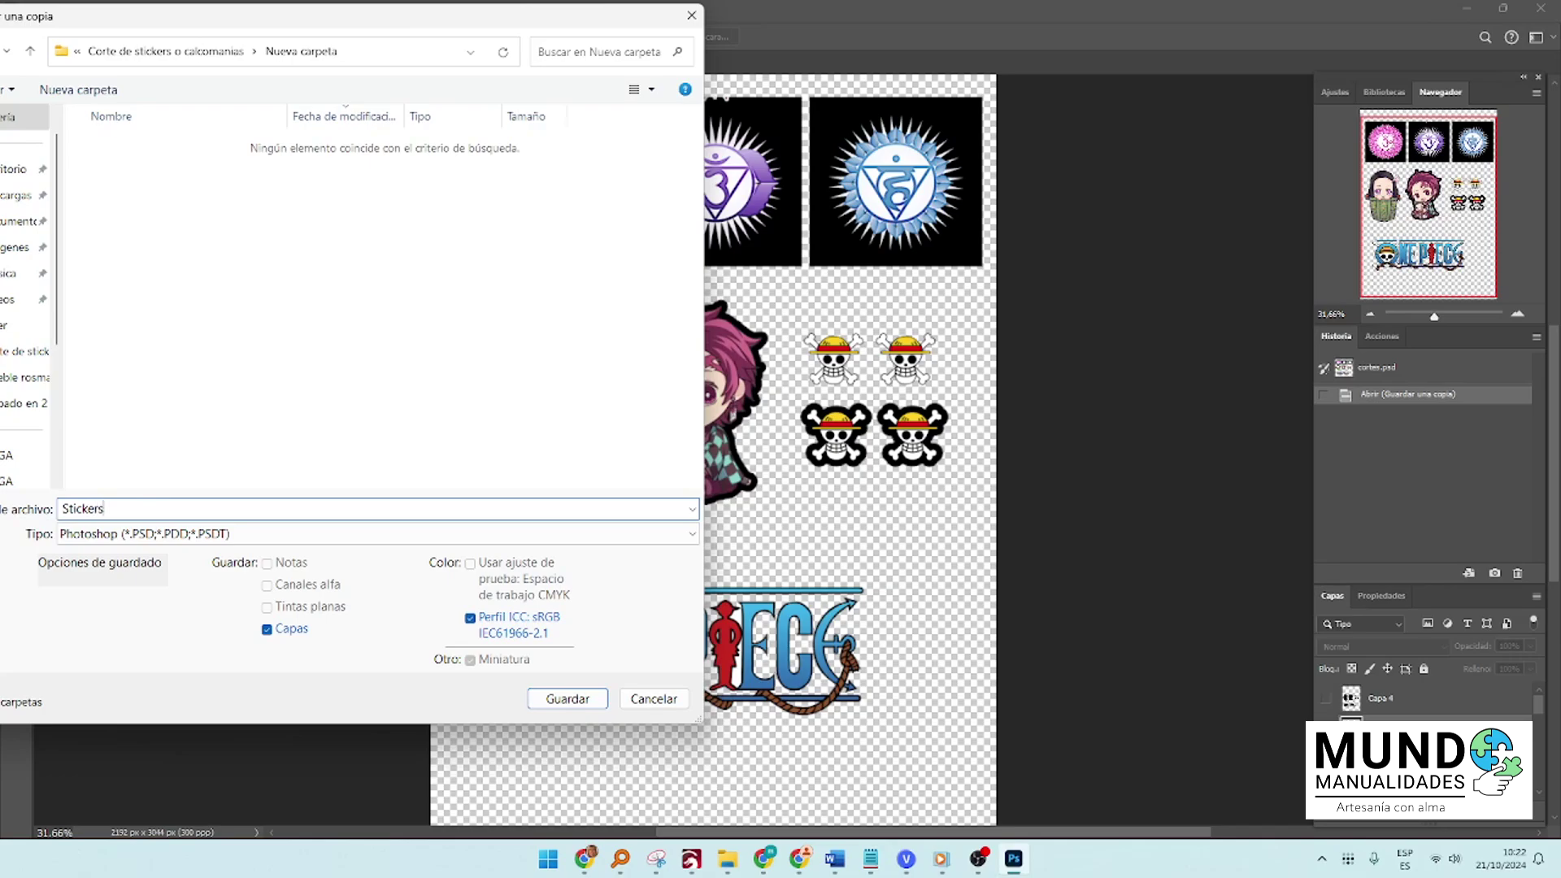
{"action": "left_click", "coordinate": [161, 533]}
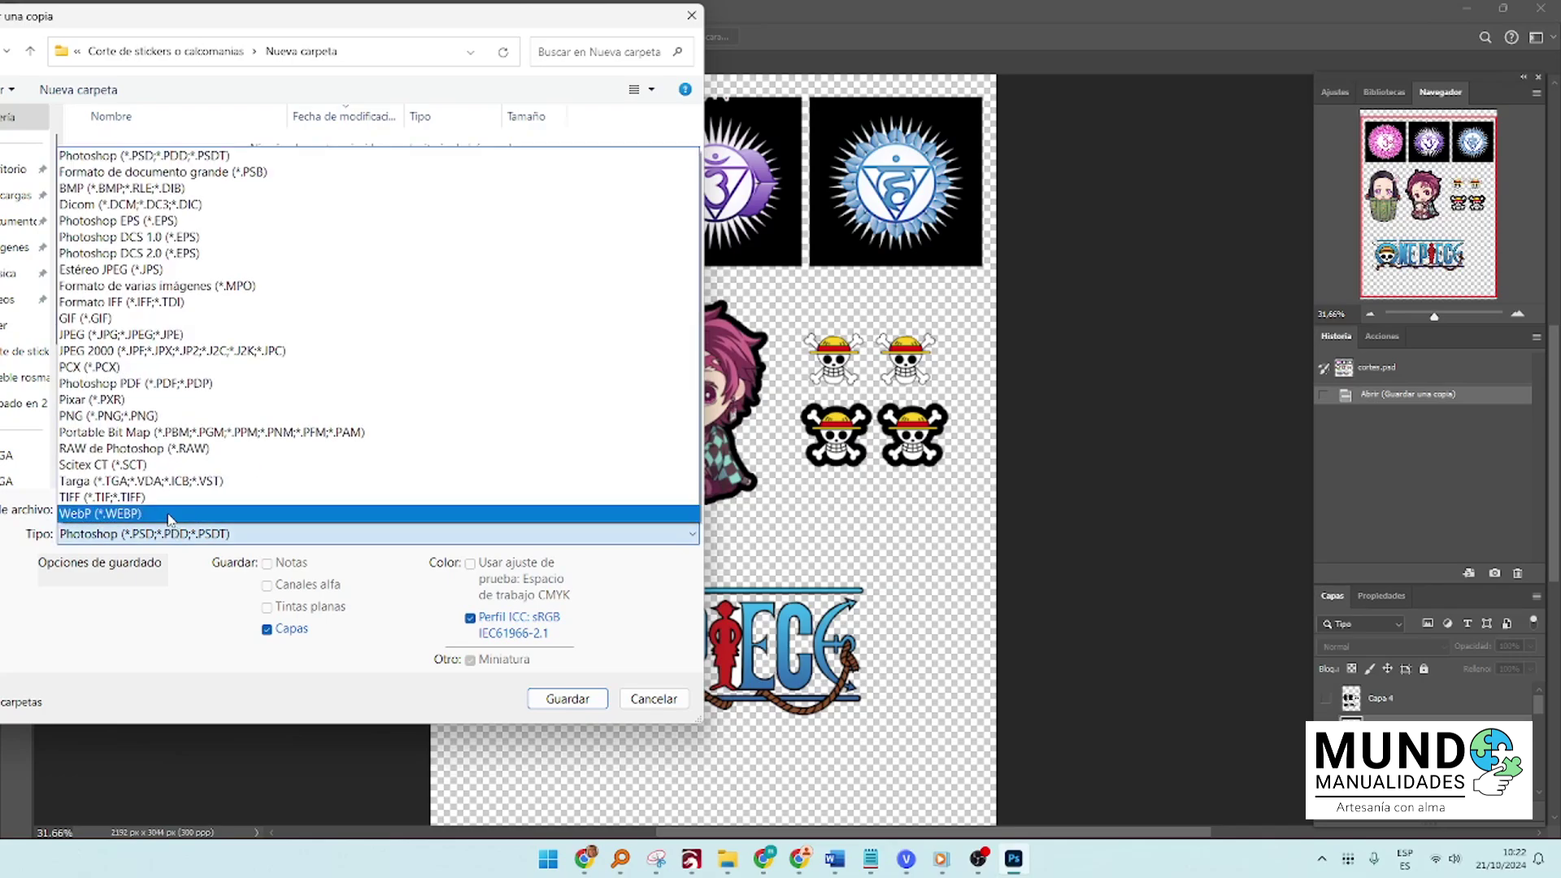
{"action": "left_click", "coordinate": [192, 416]}
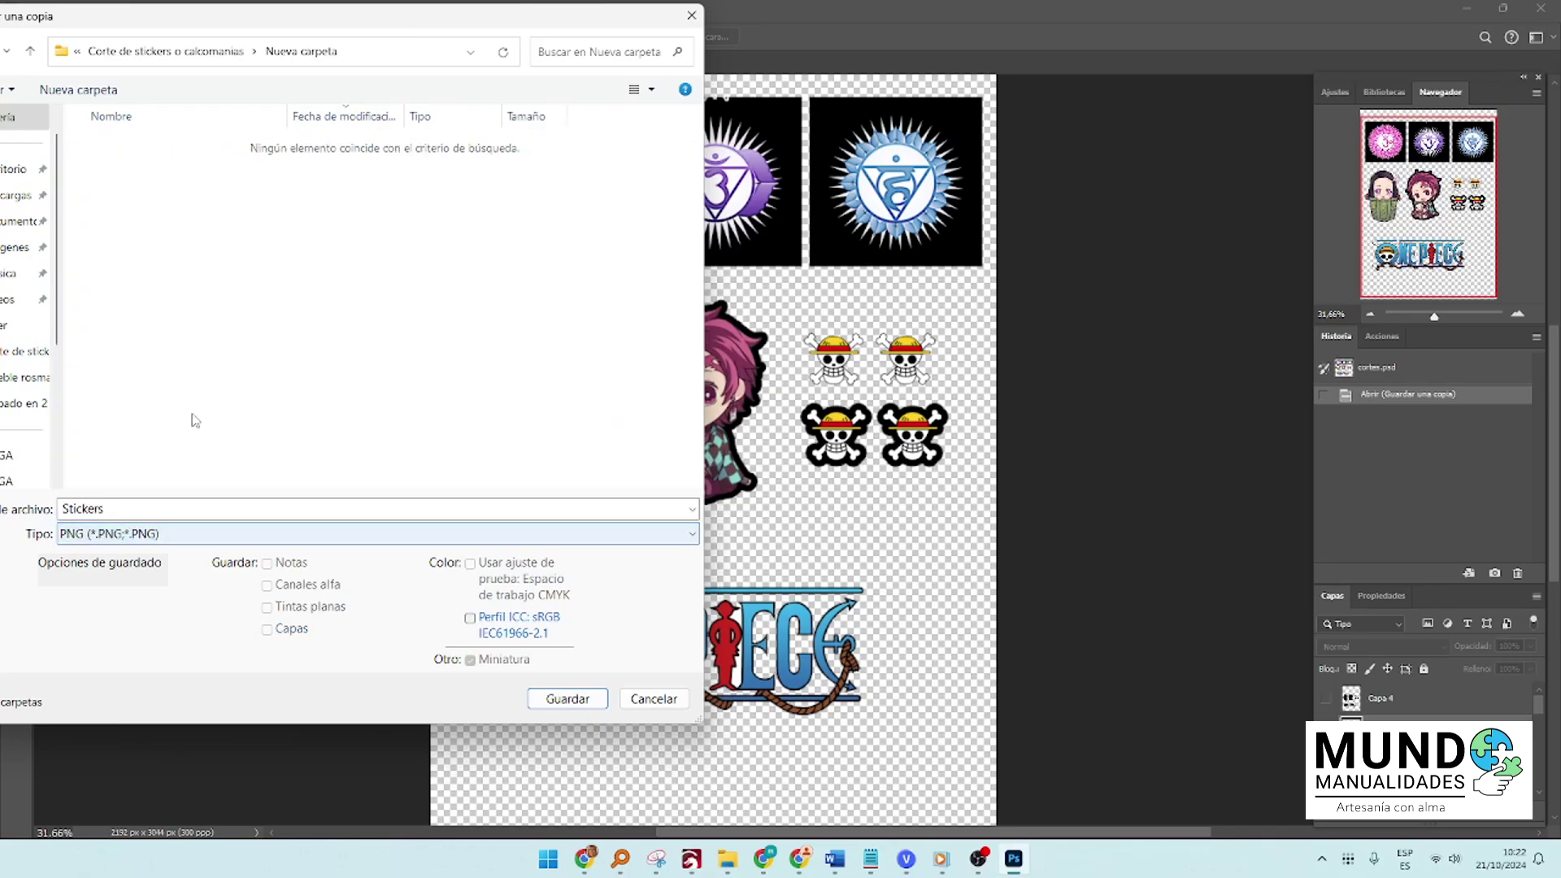
{"action": "left_click", "coordinate": [557, 701]}
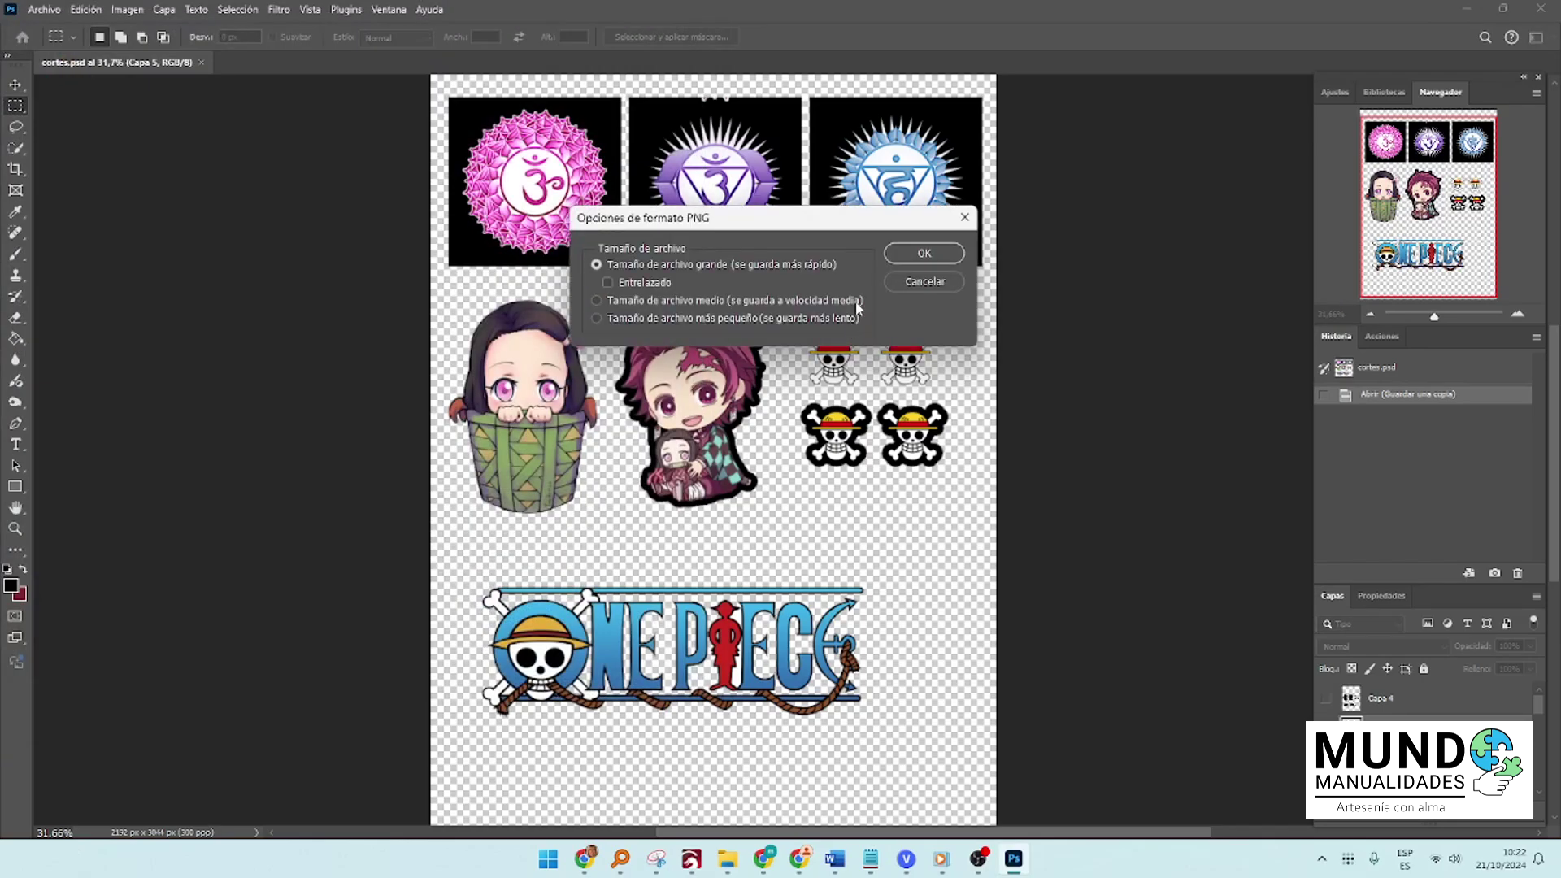
{"action": "left_click", "coordinate": [892, 253]}
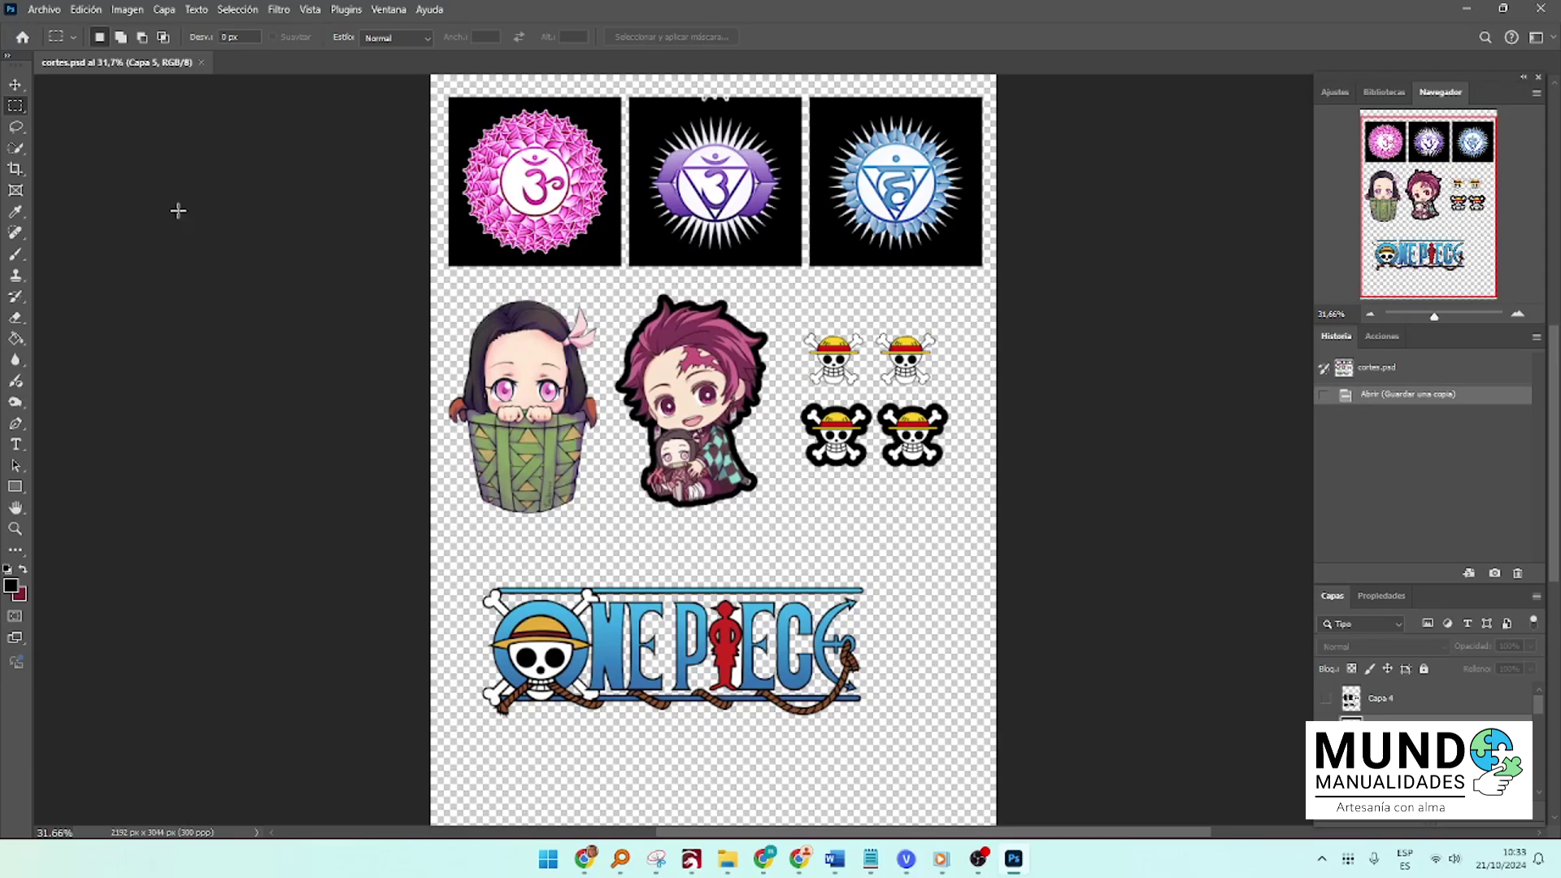
Use Archivo > Imprimir to send the sticker sheet into LightBurn
{"action": "left_click", "coordinate": [43, 11]}
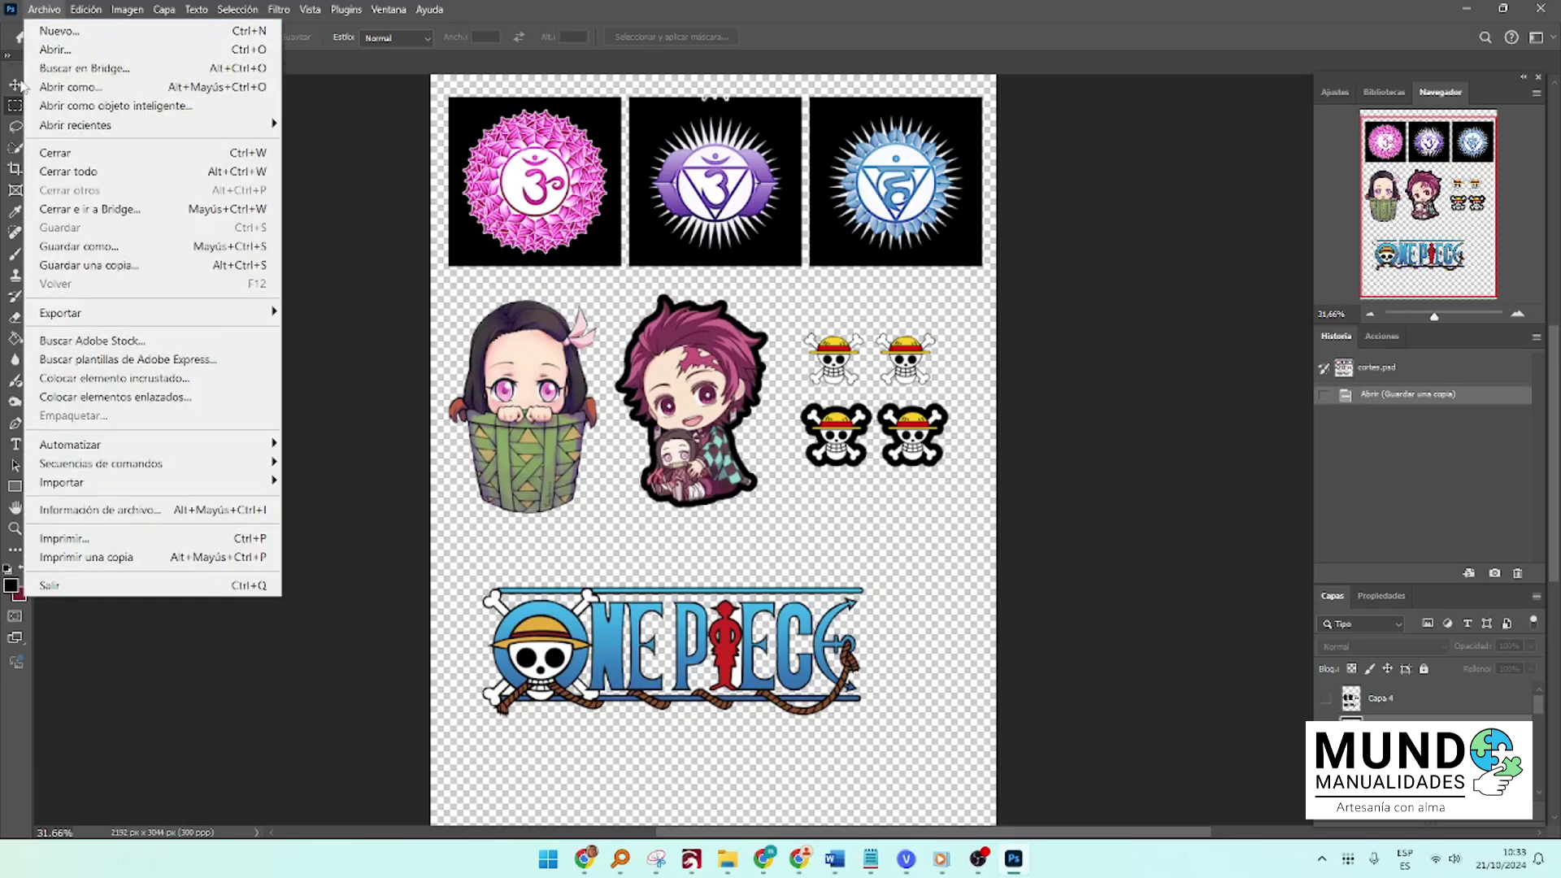
{"action": "left_click", "coordinate": [112, 539]}
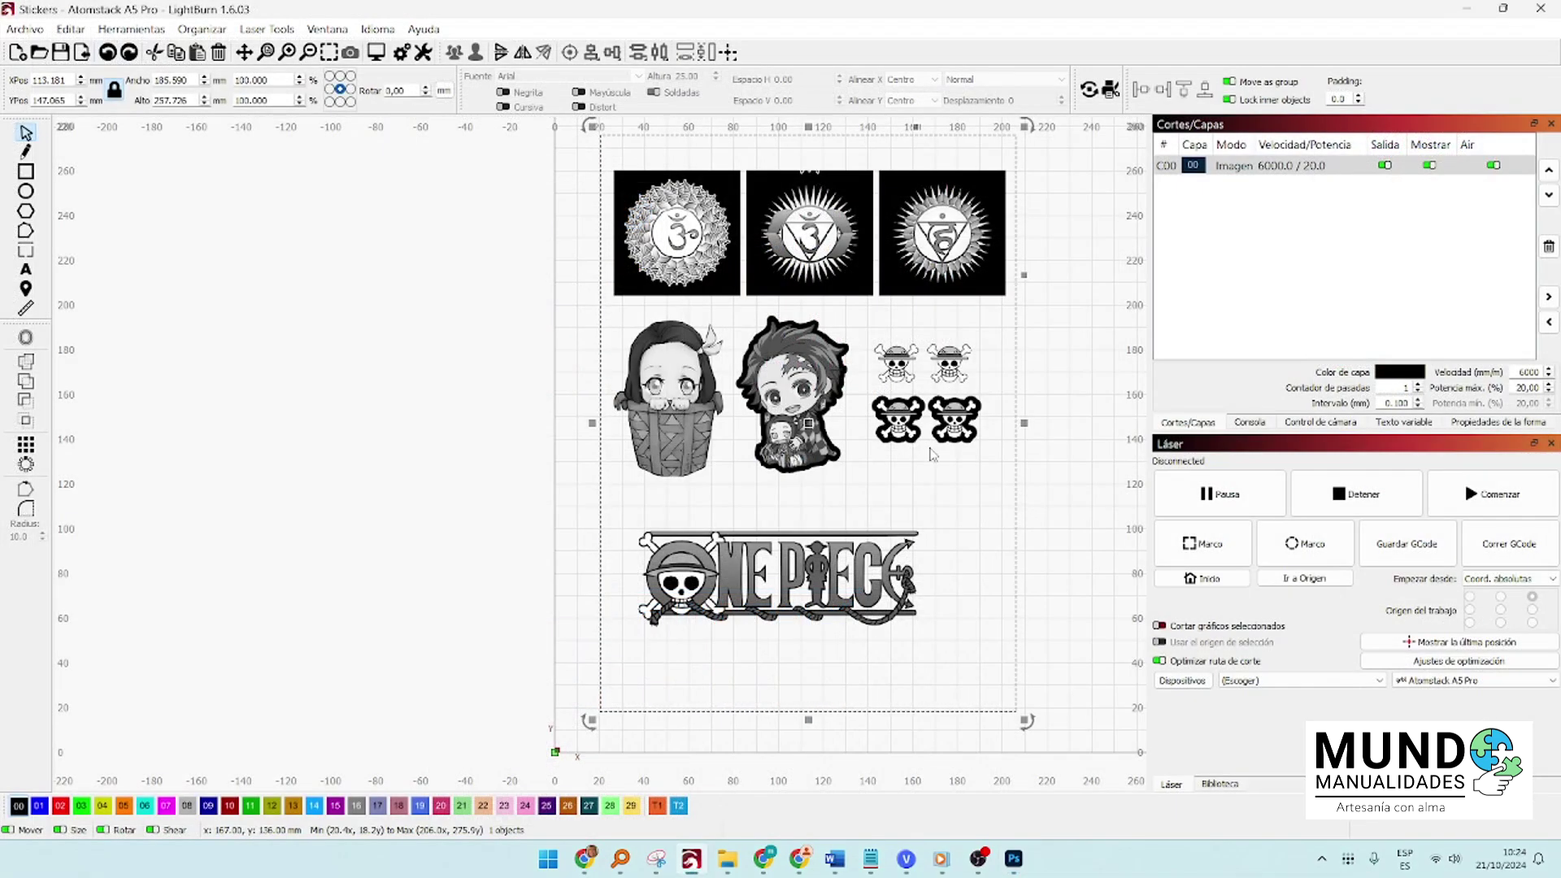
Trace the sticker image into vector outlines and move the original image to the left
{"action": "right_click", "coordinate": [925, 451]}
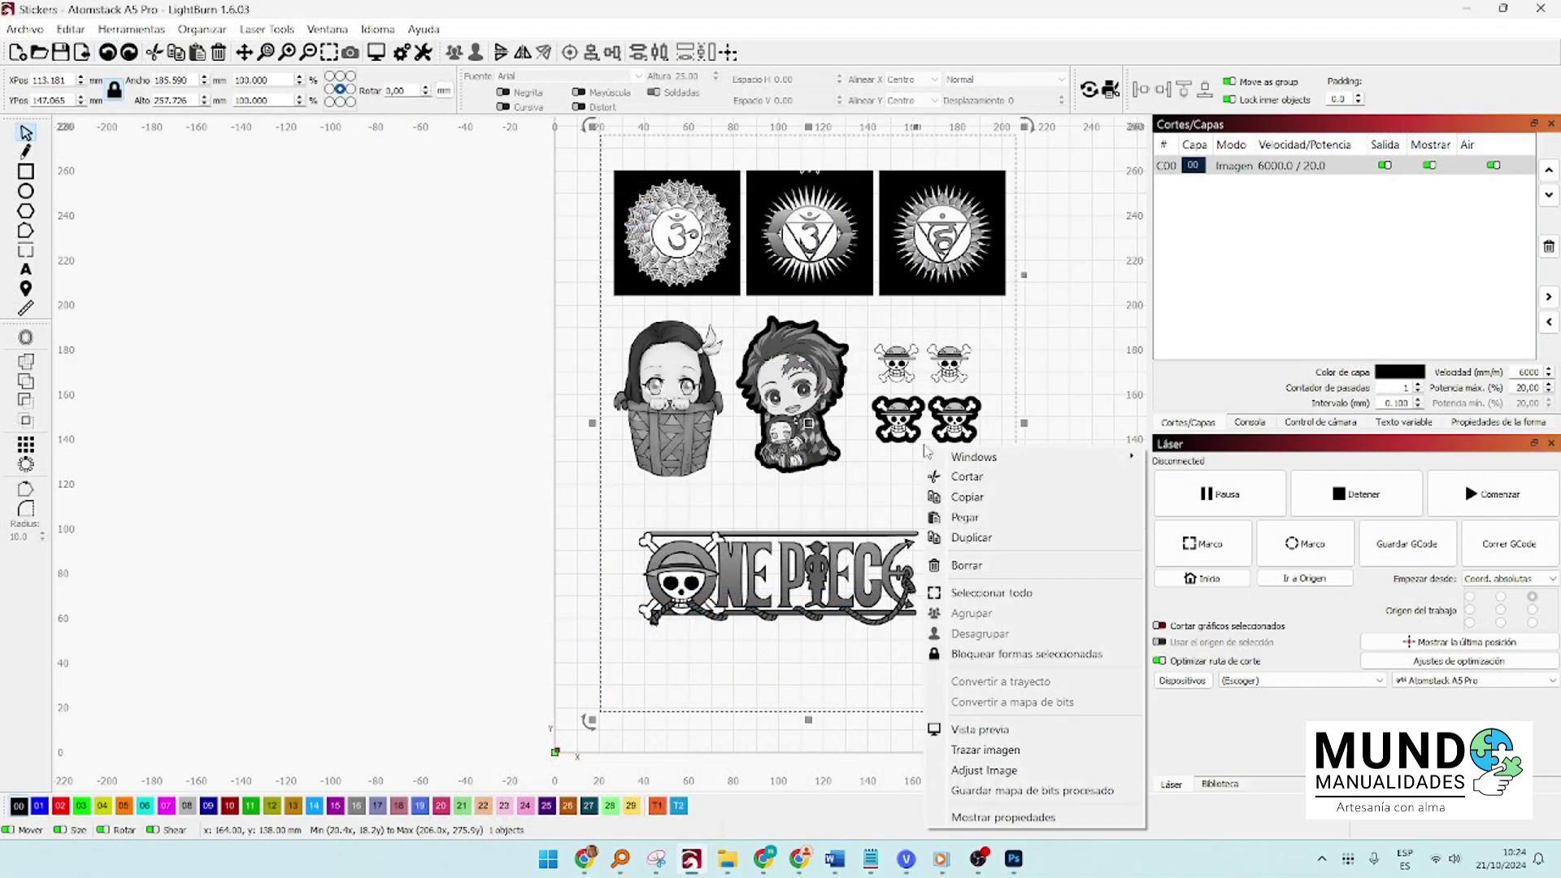
{"action": "left_click", "coordinate": [1000, 749]}
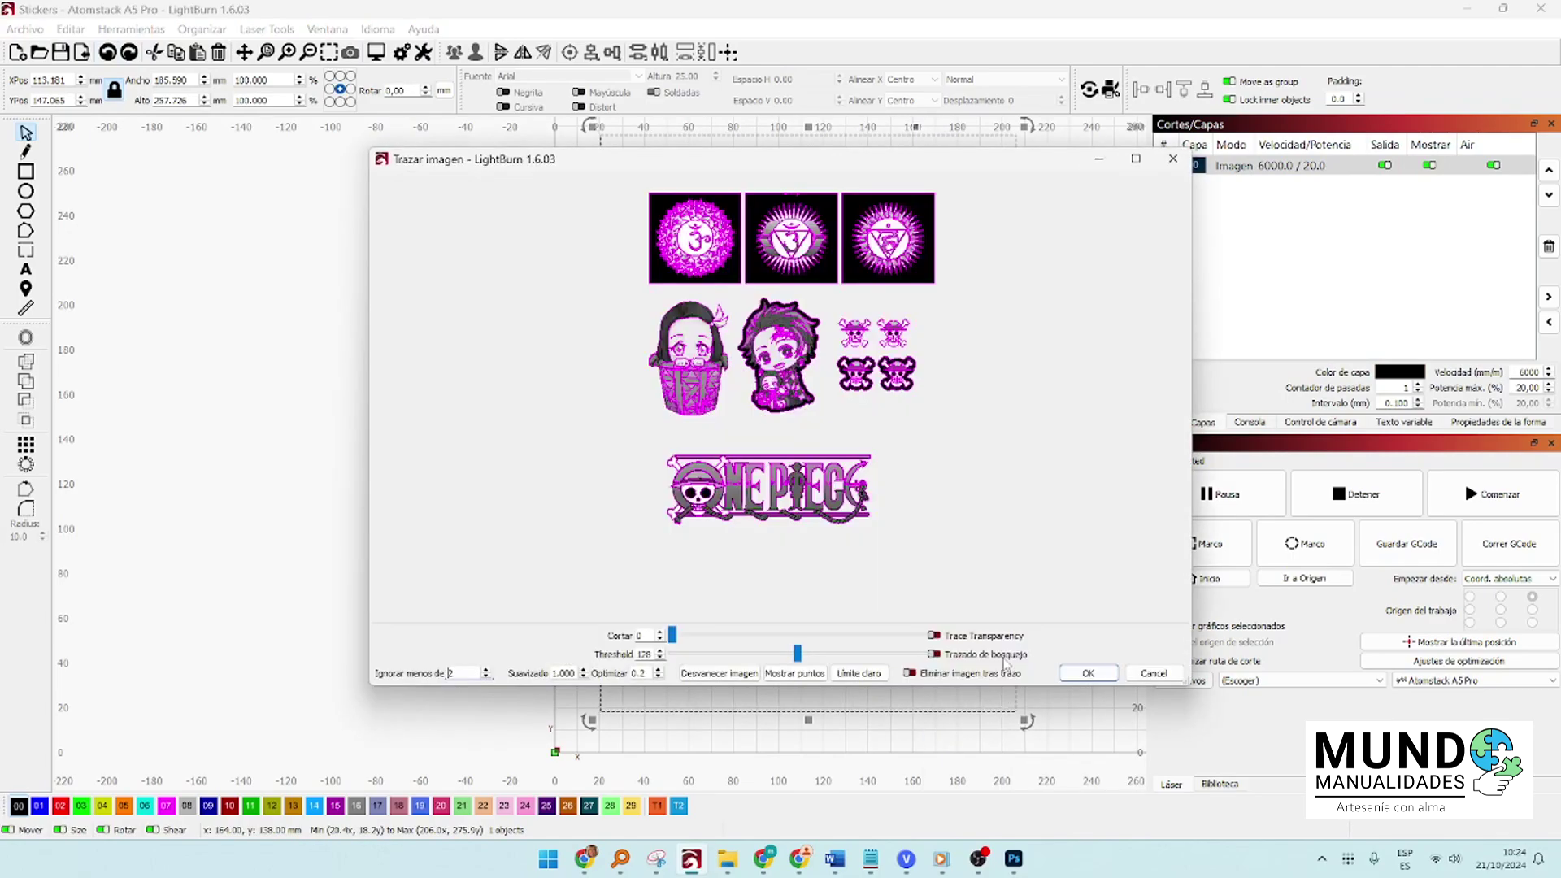
{"action": "left_click", "coordinate": [1071, 659]}
{"action": "mouse_move", "coordinate": [627, 329]}
{"action": "left_mouse_down"}
{"action": "mouse_move", "coordinate": [146, 298]}
{"action": "mouse_move", "coordinate": [160, 328]}
{"action": "left_mouse_up"}
{"action": "left_click", "coordinate": [480, 494]}
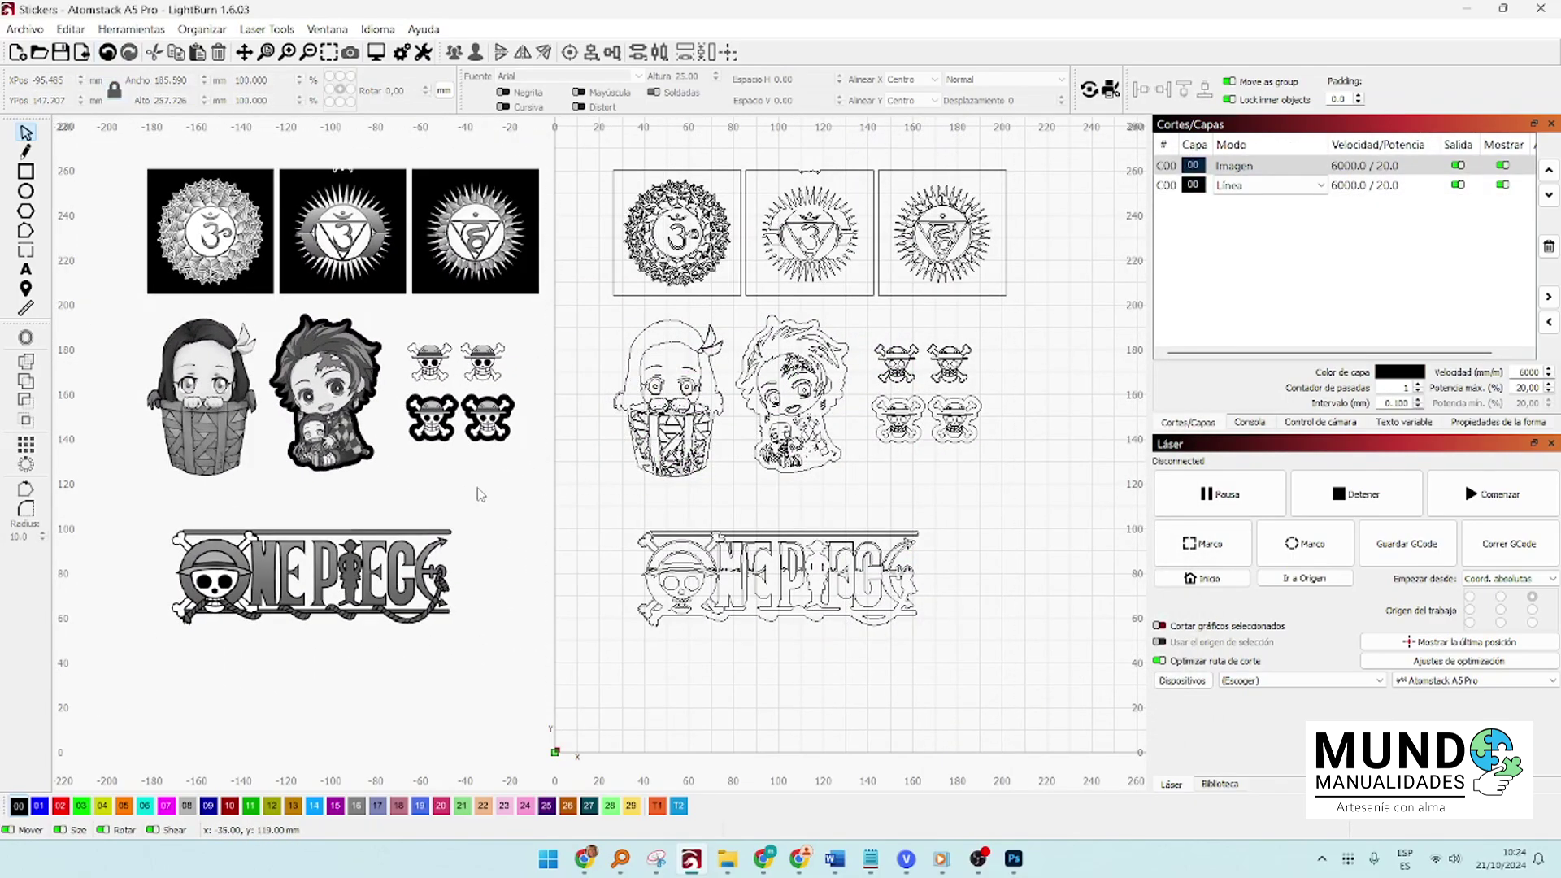
{"action": "scroll", "coordinate": [697, 176], "scroll_direction": "up", "scroll_amount": 2}
{"action": "left_click", "coordinate": [695, 170]}
{"action": "left_click", "coordinate": [528, 153]}
Draw a red circle on layer 02 centred over the first chakra mandala
{"action": "left_click", "coordinate": [26, 191]}
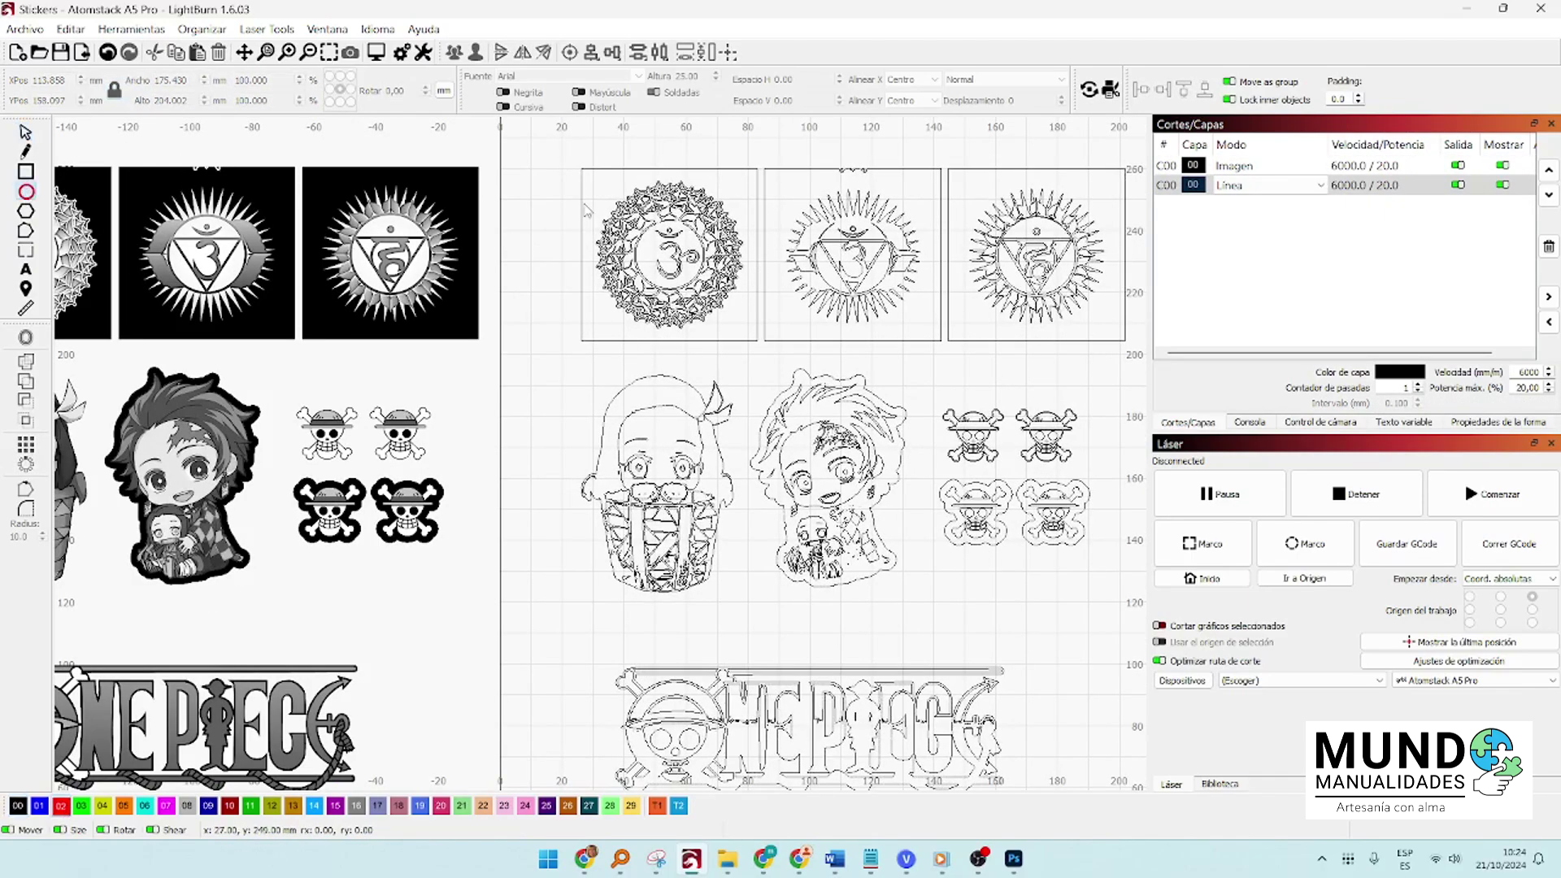
{"action": "mouse_move", "coordinate": [560, 195]}
{"action": "left_mouse_down"}
{"action": "mouse_move", "coordinate": [735, 369]}
{"action": "mouse_move", "coordinate": [722, 357]}
{"action": "left_mouse_up"}
{"action": "left_click", "coordinate": [26, 132]}
{"action": "mouse_move", "coordinate": [642, 275]}
{"action": "left_mouse_down"}
{"action": "mouse_move", "coordinate": [671, 256]}
{"action": "mouse_move", "coordinate": [1035, 265]}
{"action": "left_mouse_up"}
Duplicate the red circle twice onto the second and third chakra designs
{"action": "left_click", "coordinate": [671, 258]}
{"action": "right_click", "coordinate": [671, 257]}
{"action": "left_click", "coordinate": [742, 350]}
{"action": "right_click", "coordinate": [859, 262]}
{"action": "left_click", "coordinate": [924, 351]}
{"action": "left_click", "coordinate": [937, 405]}
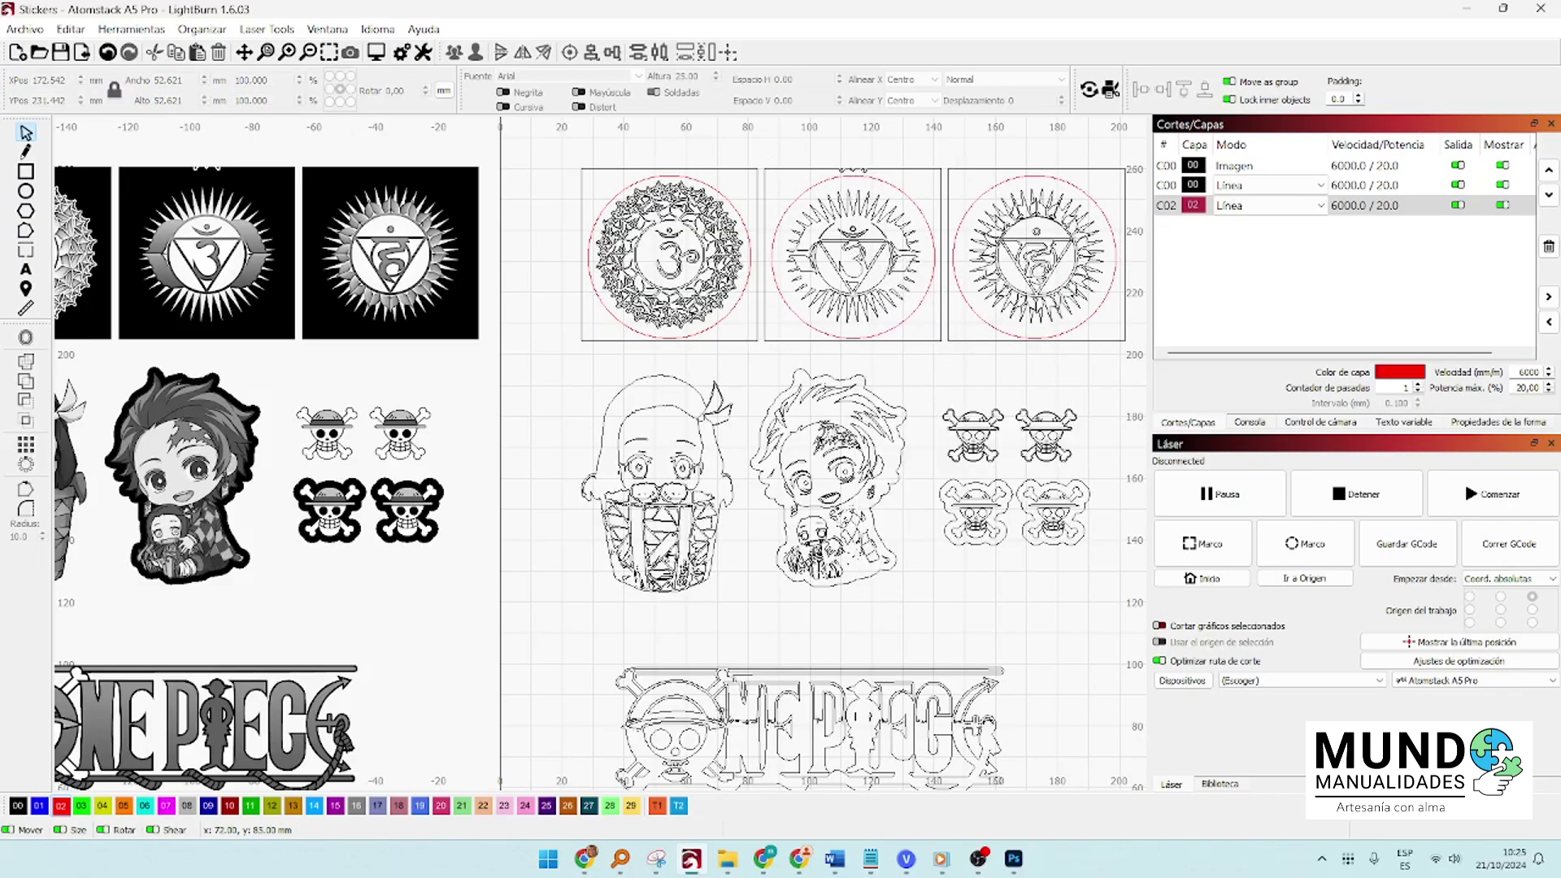
Ungroup the imported two-character sticker design
{"action": "scroll", "coordinate": [748, 656], "scroll_direction": "up", "scroll_amount": 2}
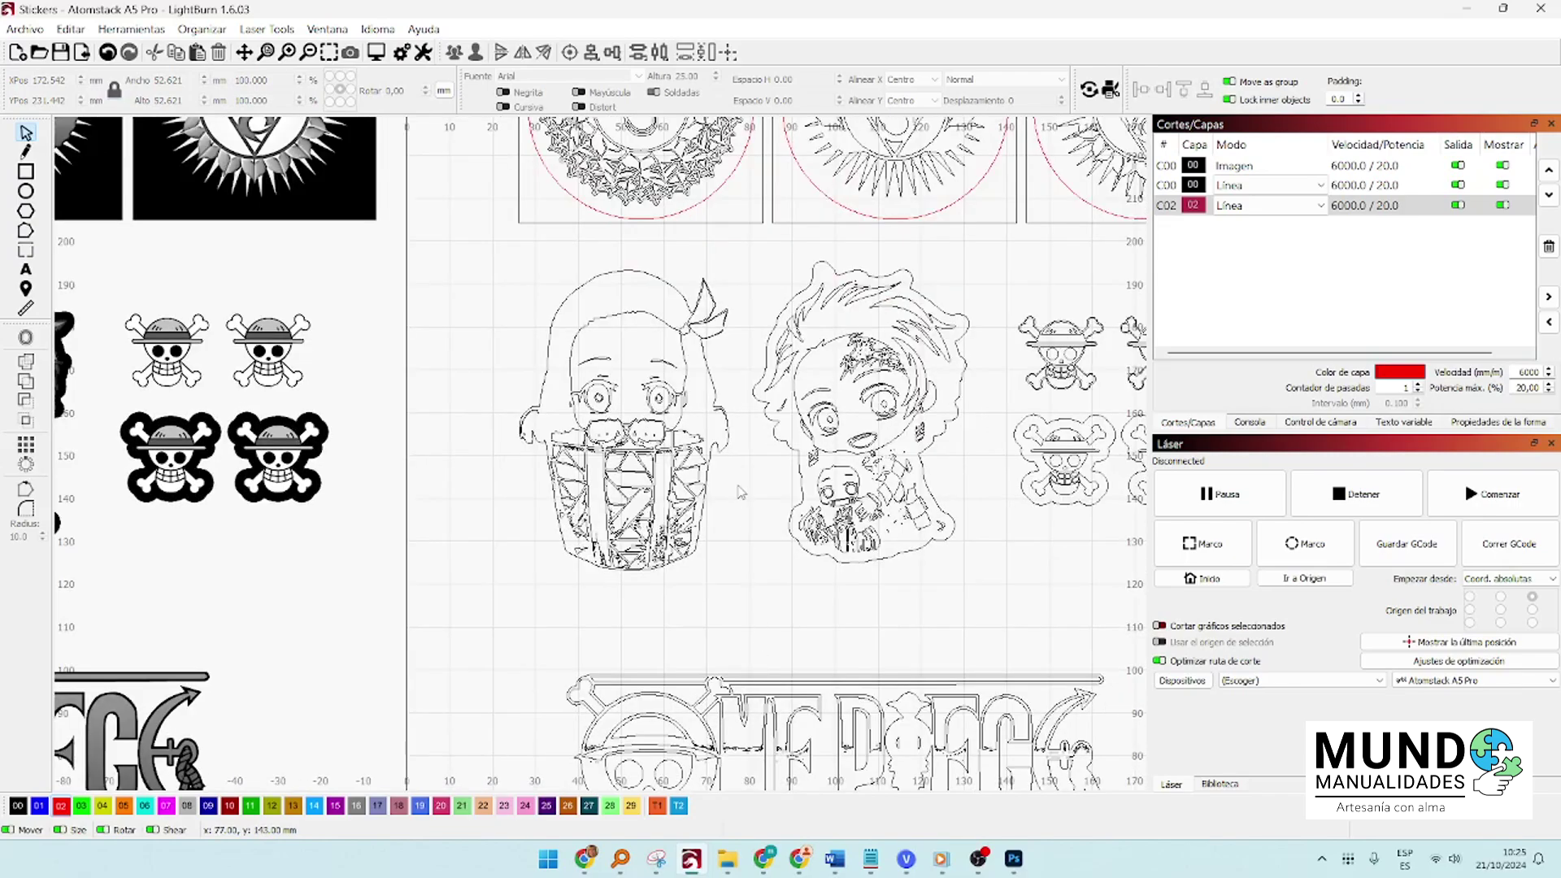
{"action": "left_click", "coordinate": [726, 441]}
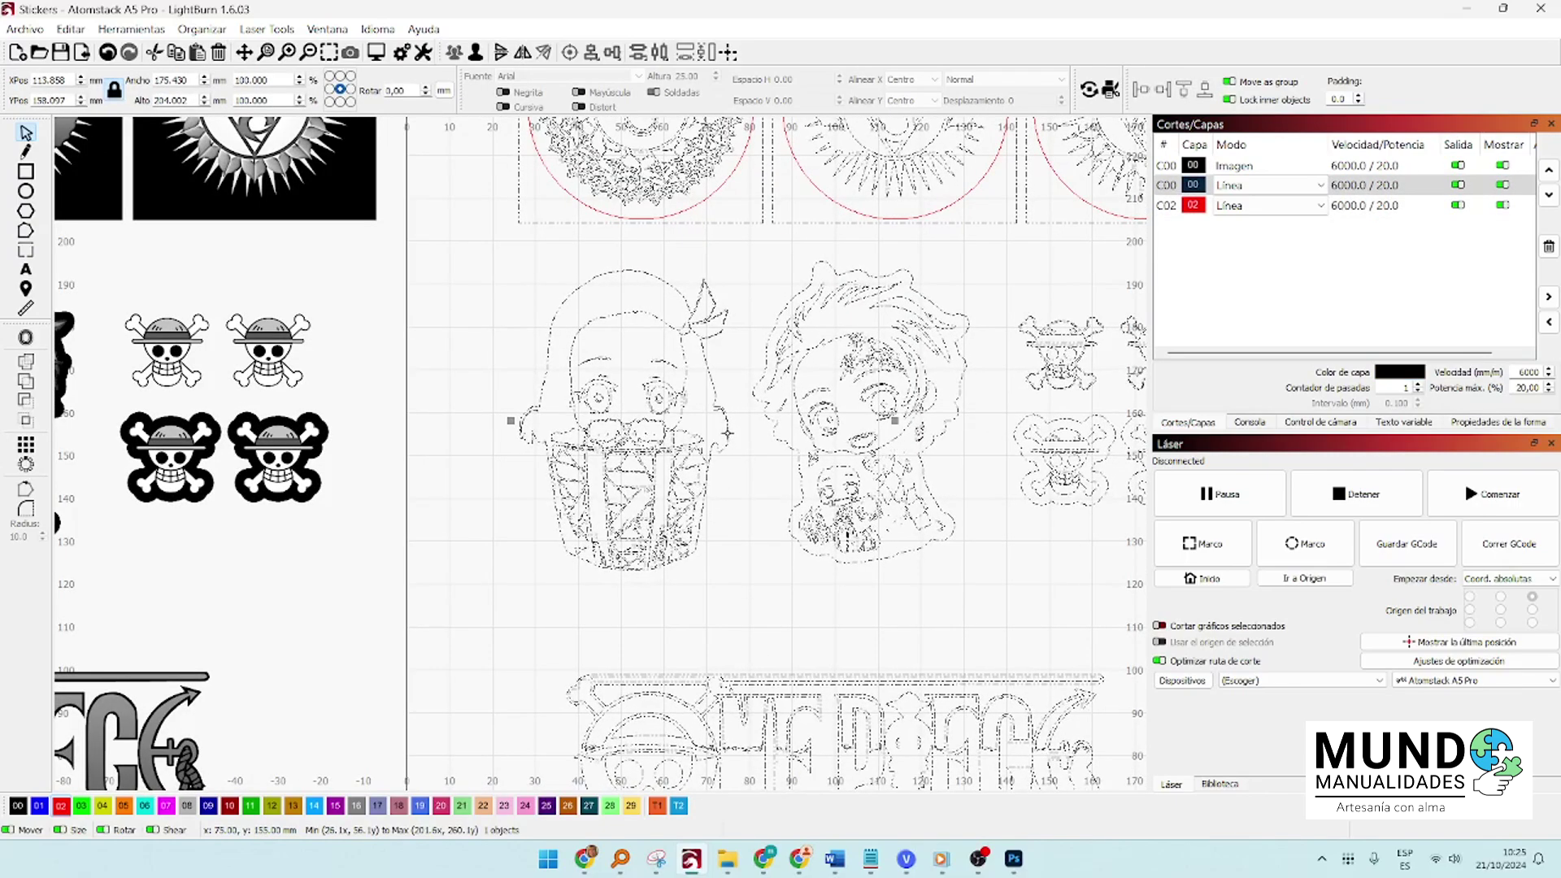
{"action": "right_click", "coordinate": [726, 443]}
{"action": "left_click", "coordinate": [785, 622]}
{"action": "left_click", "coordinate": [759, 593]}
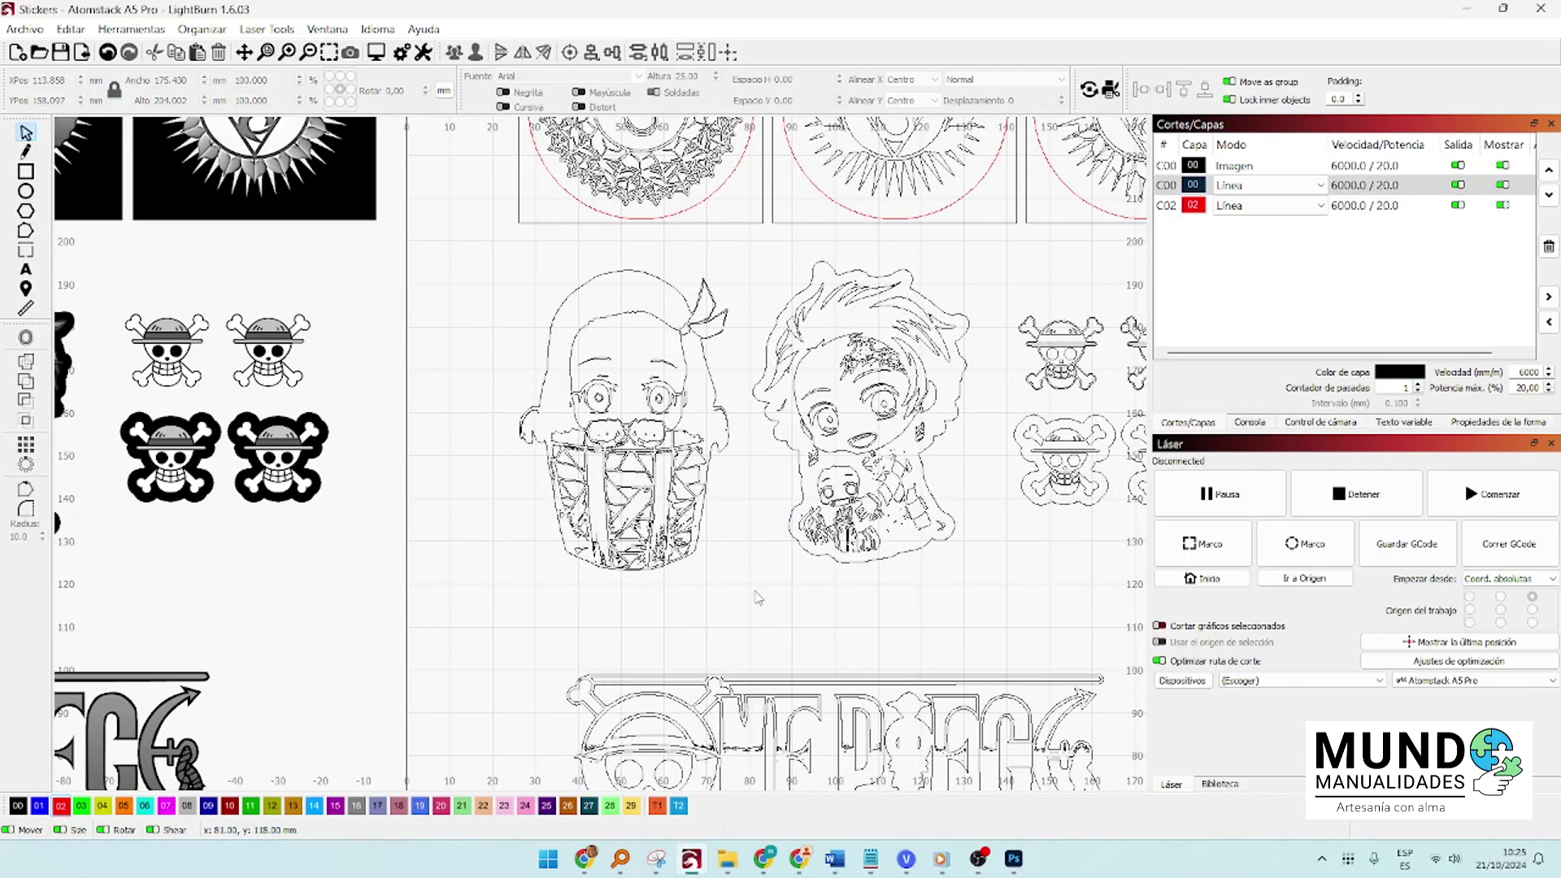
Offset the left character sticker 2 mm outward and put the outline on red layer 02
{"action": "left_click", "coordinate": [715, 387]}
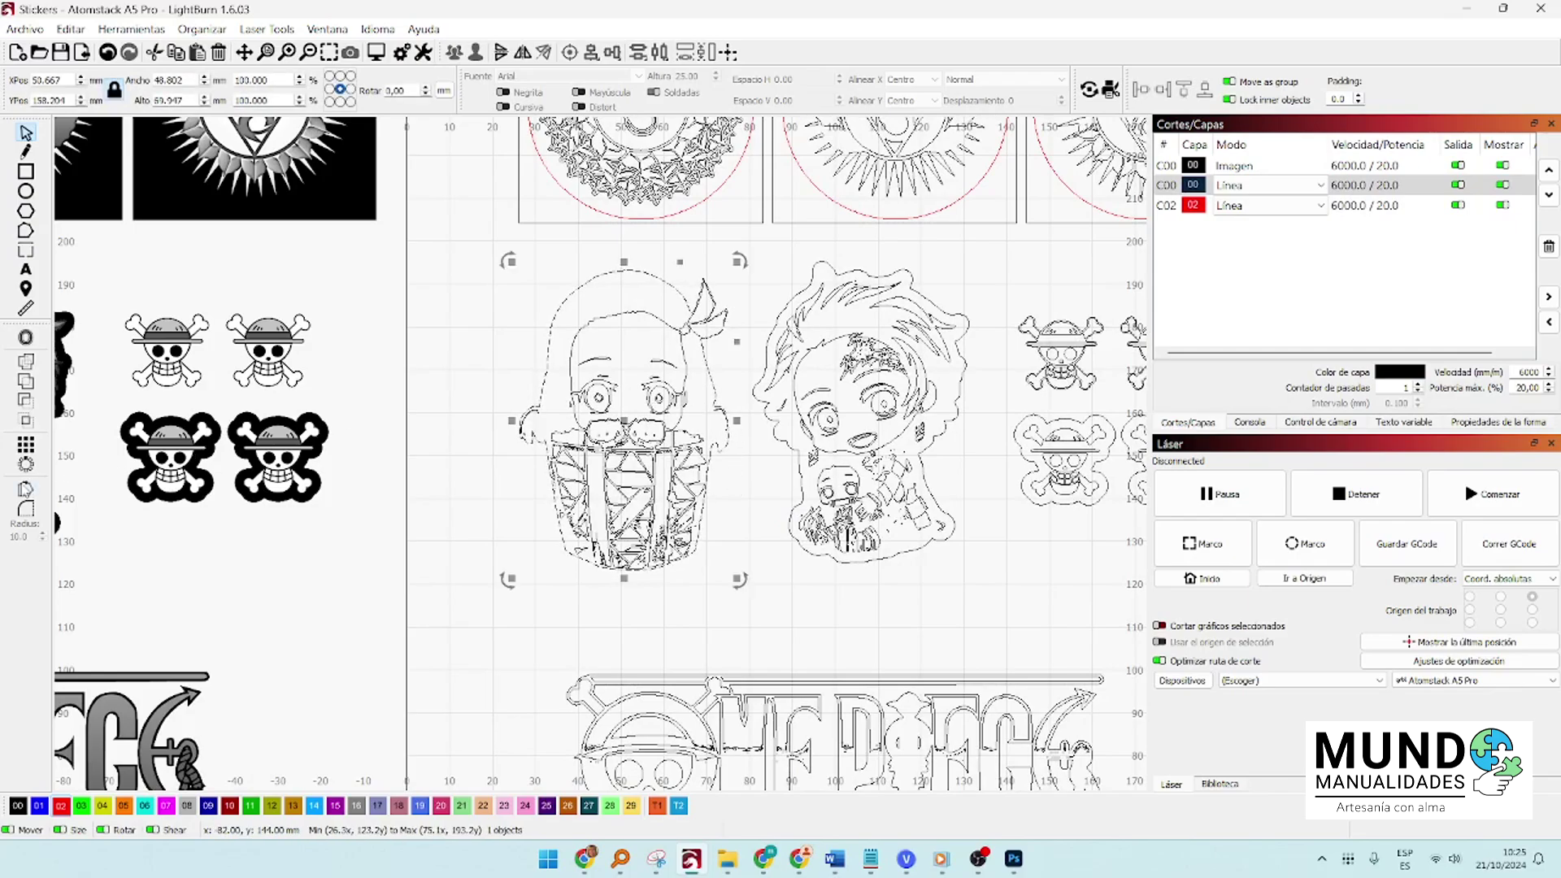
{"action": "left_click", "coordinate": [26, 339]}
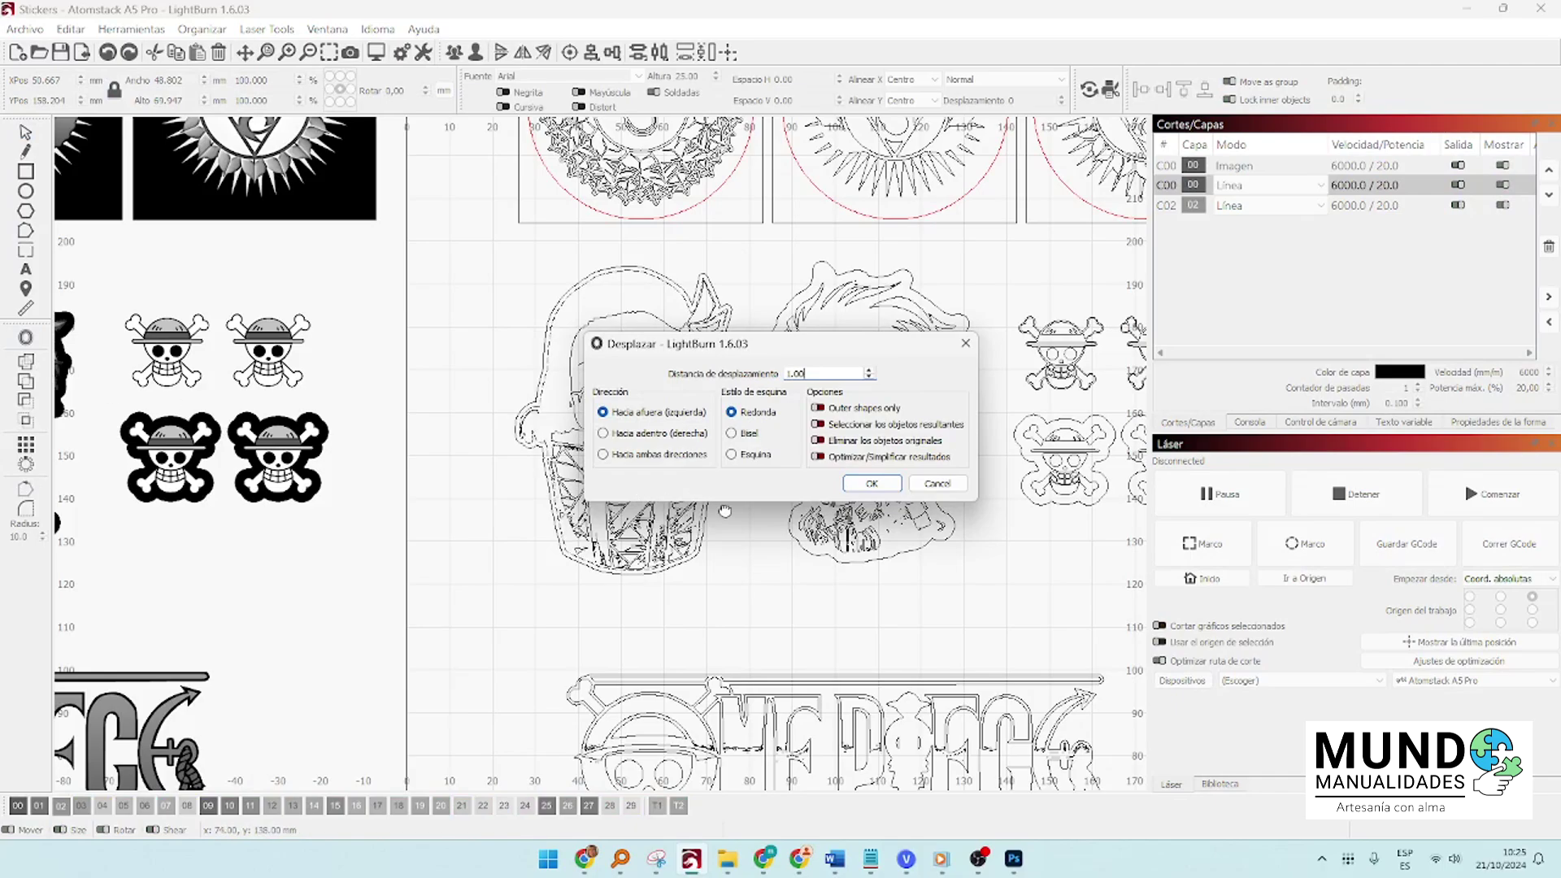
{"action": "left_click", "coordinate": [868, 370]}
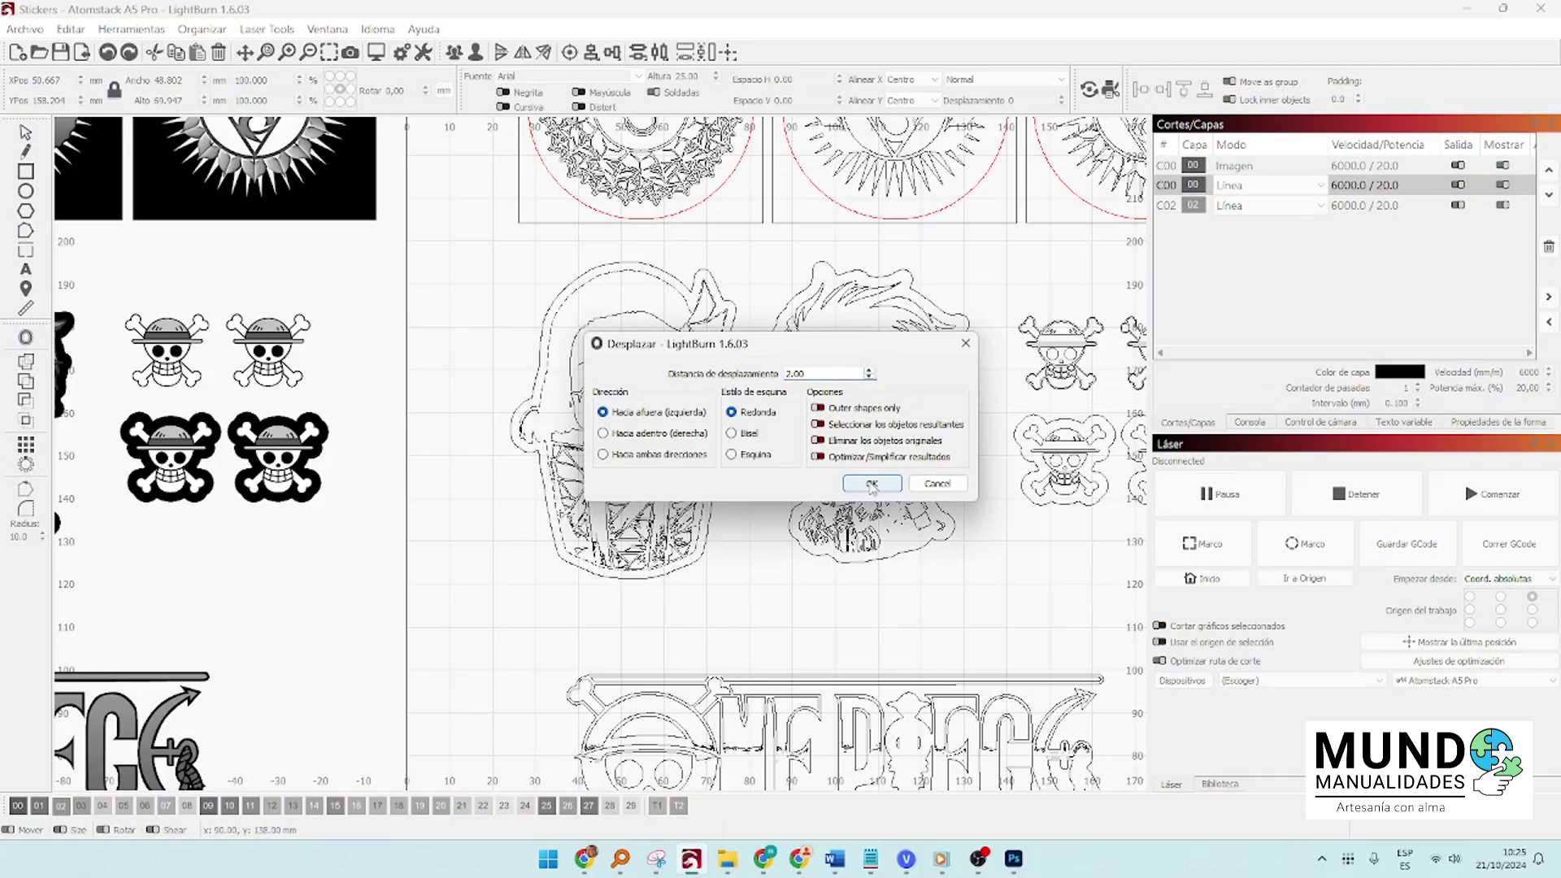
{"action": "left_click", "coordinate": [871, 486]}
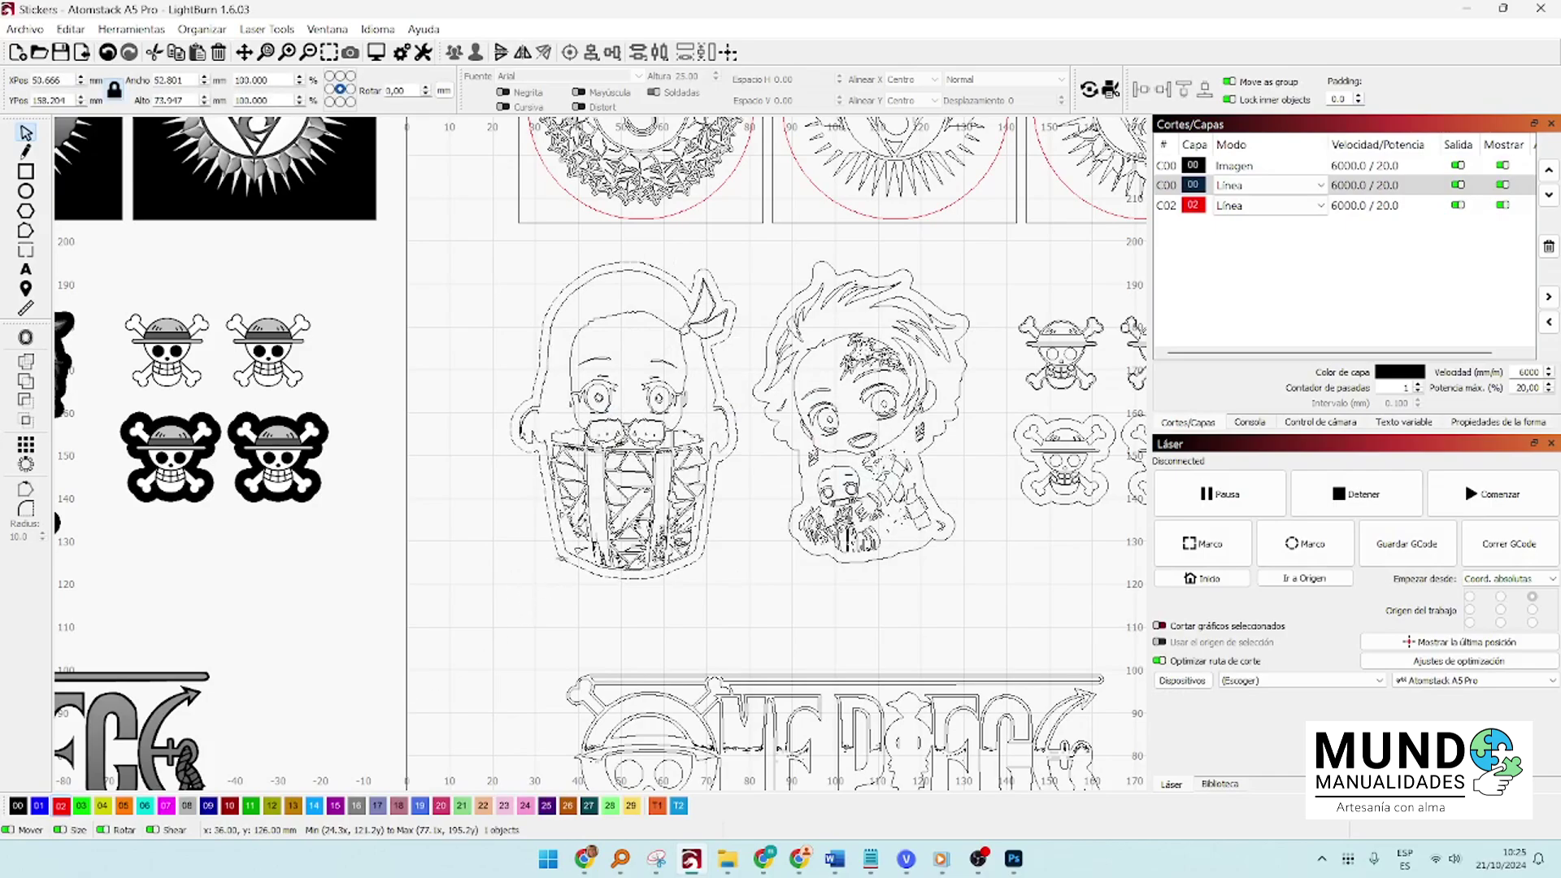
{"action": "left_click", "coordinate": [60, 806]}
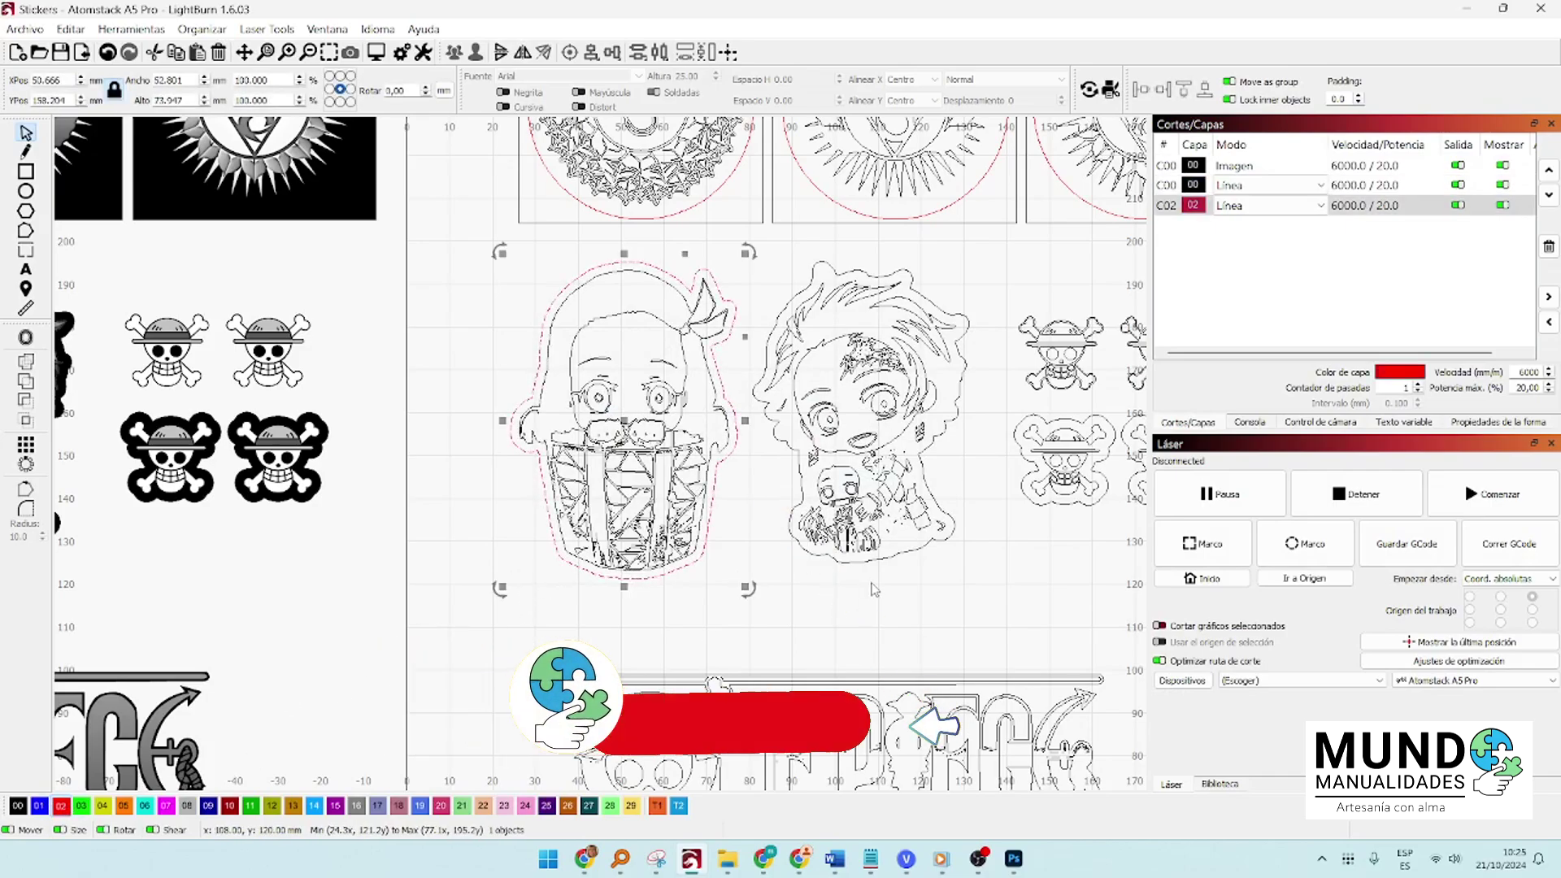
{"action": "left_click", "coordinate": [876, 562]}
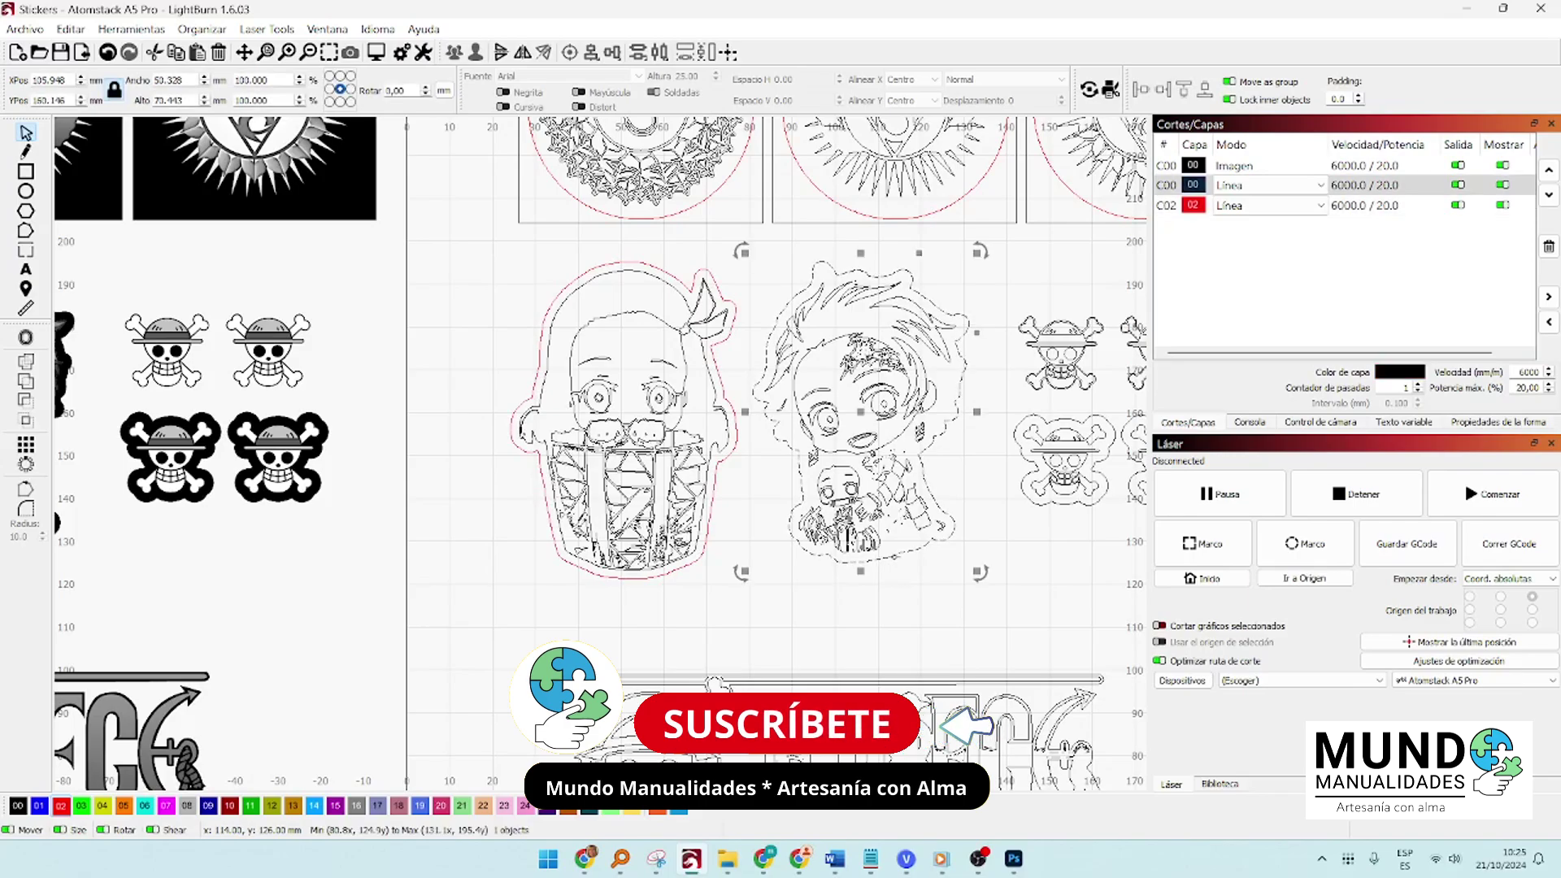
Apply a 1 mm inward offset to the second character sticker's outline
{"action": "scroll", "coordinate": [290, 681], "scroll_direction": "down", "scroll_amount": 6}
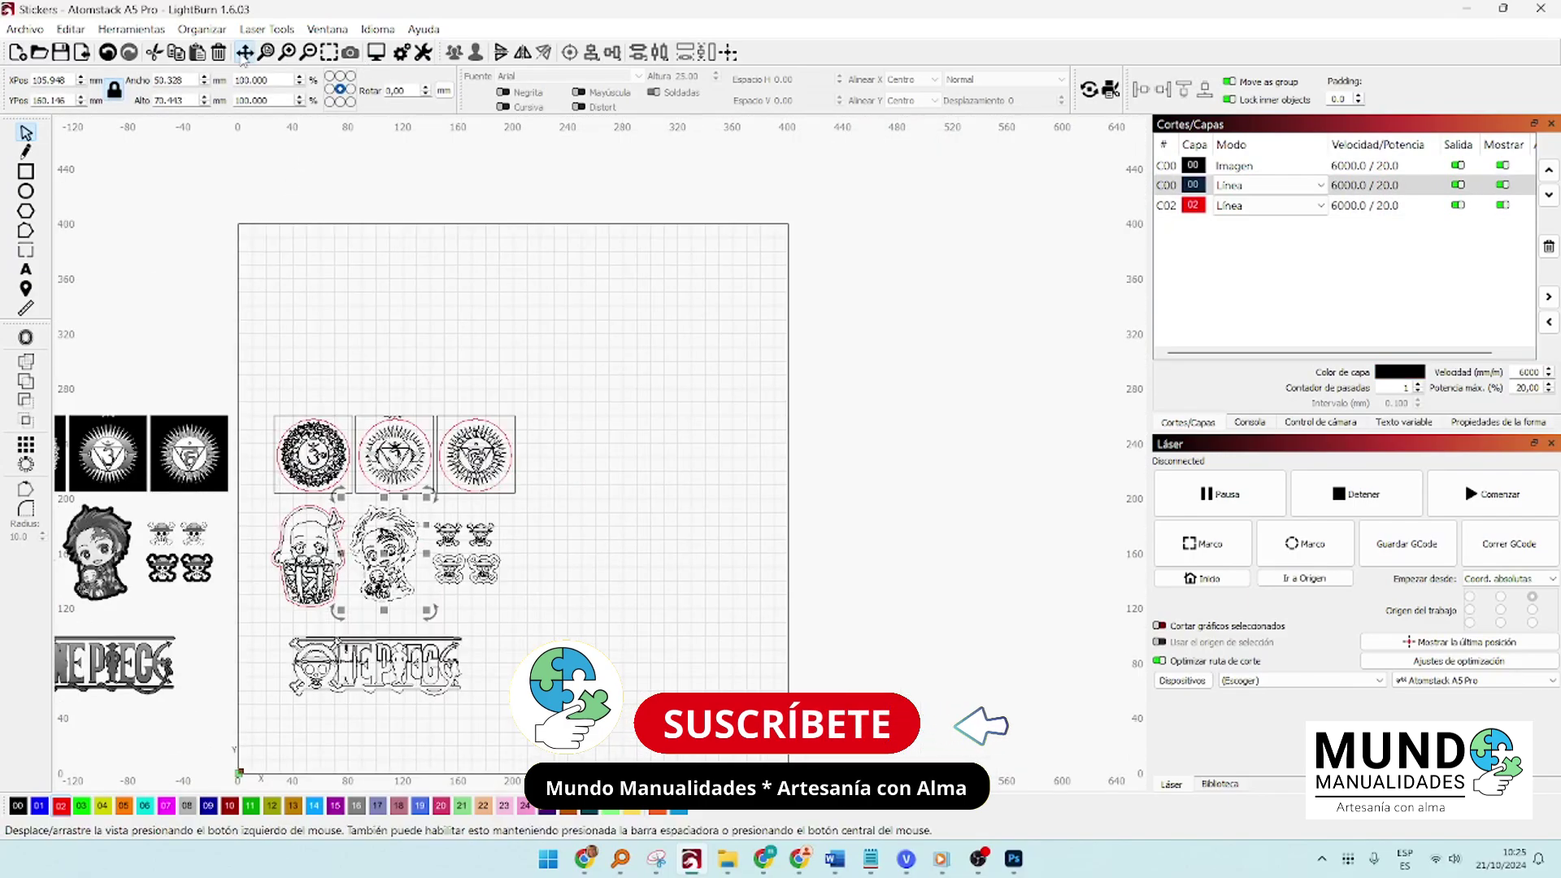
{"action": "scroll", "coordinate": [314, 543], "scroll_direction": "up", "scroll_amount": 8}
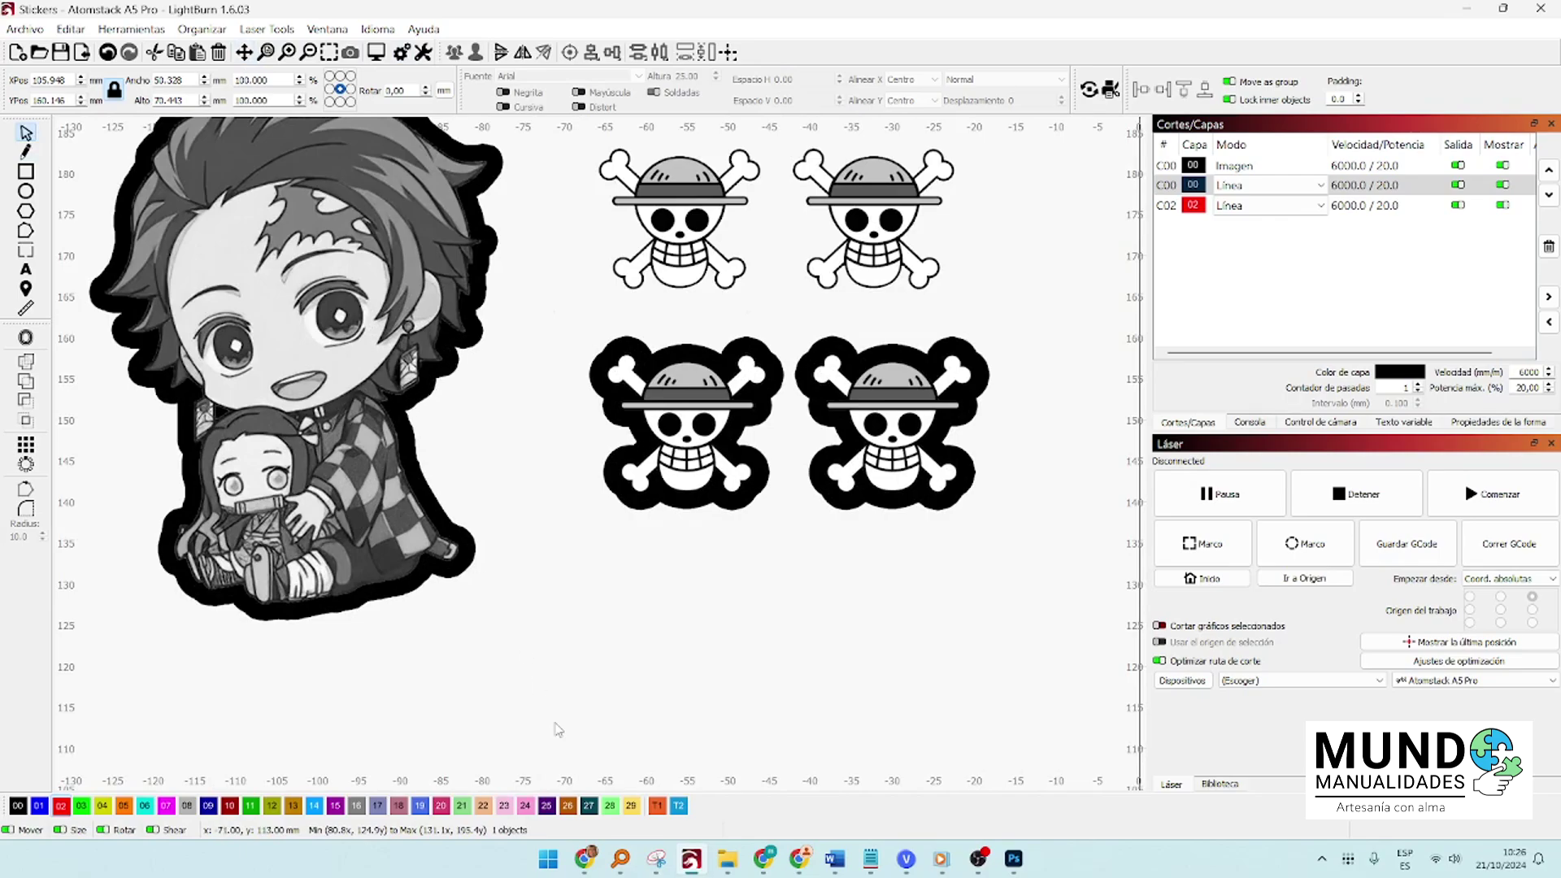
{"action": "left_click", "coordinate": [244, 53]}
{"action": "left_click_drag", "start_coordinate": [1012, 557], "coordinate": [365, 605]}
{"action": "scroll", "coordinate": [359, 604], "scroll_direction": "down", "scroll_amount": 2}
{"action": "left_click_drag", "start_coordinate": [945, 656], "coordinate": [547, 657]}
{"action": "left_click", "coordinate": [26, 132]}
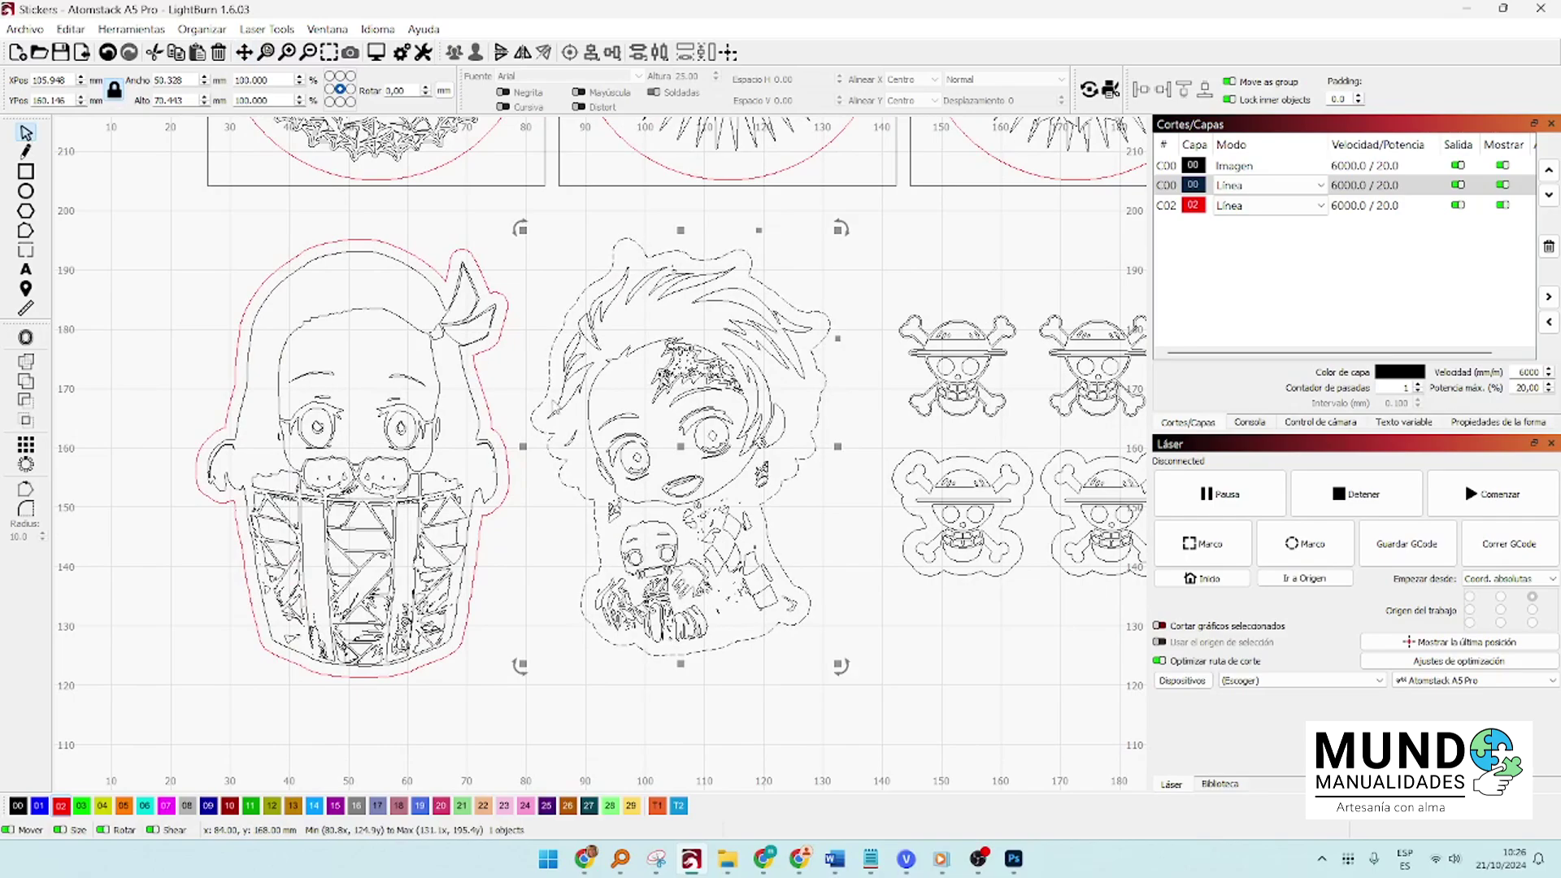
{"action": "key", "text": "alt+o"}
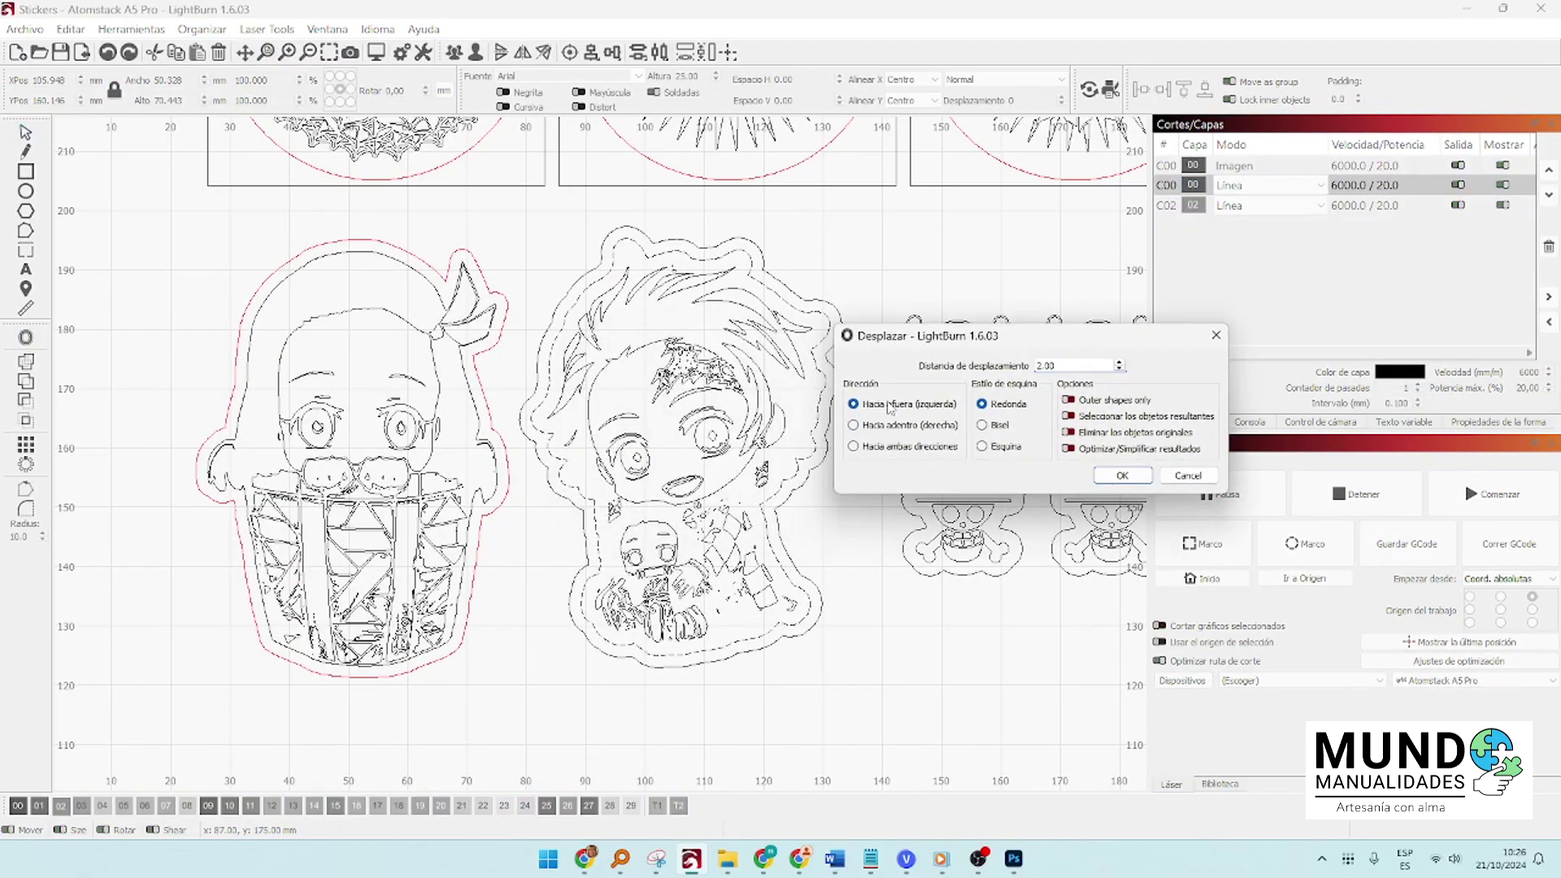
{"action": "left_click_drag", "start_coordinate": [1050, 366], "coordinate": [1023, 370]}
{"action": "type", "text": "5"}
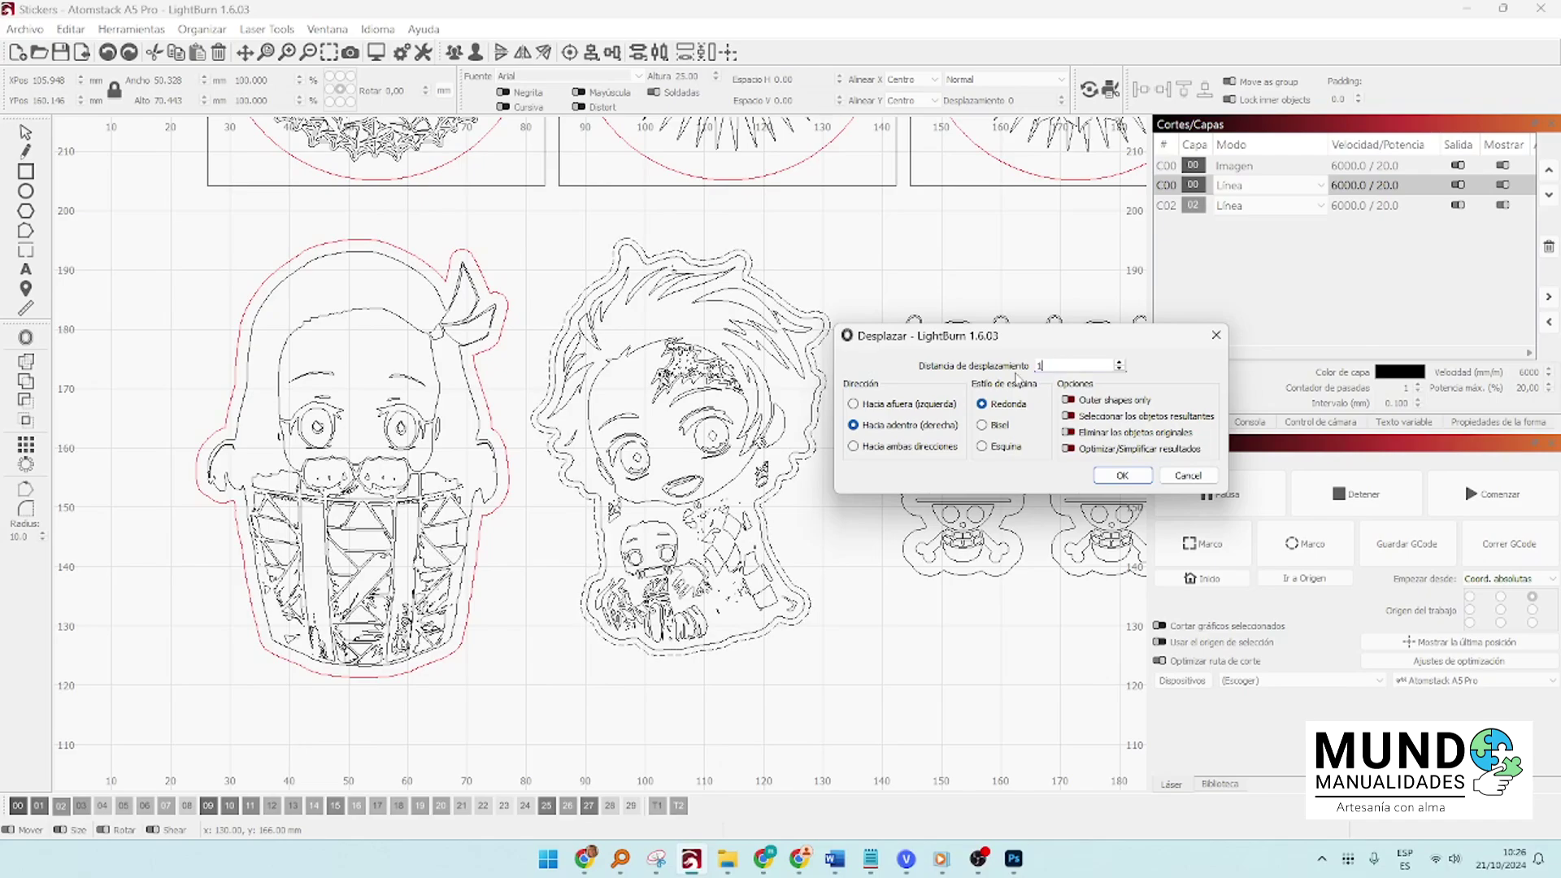
{"action": "left_click", "coordinate": [1122, 476]}
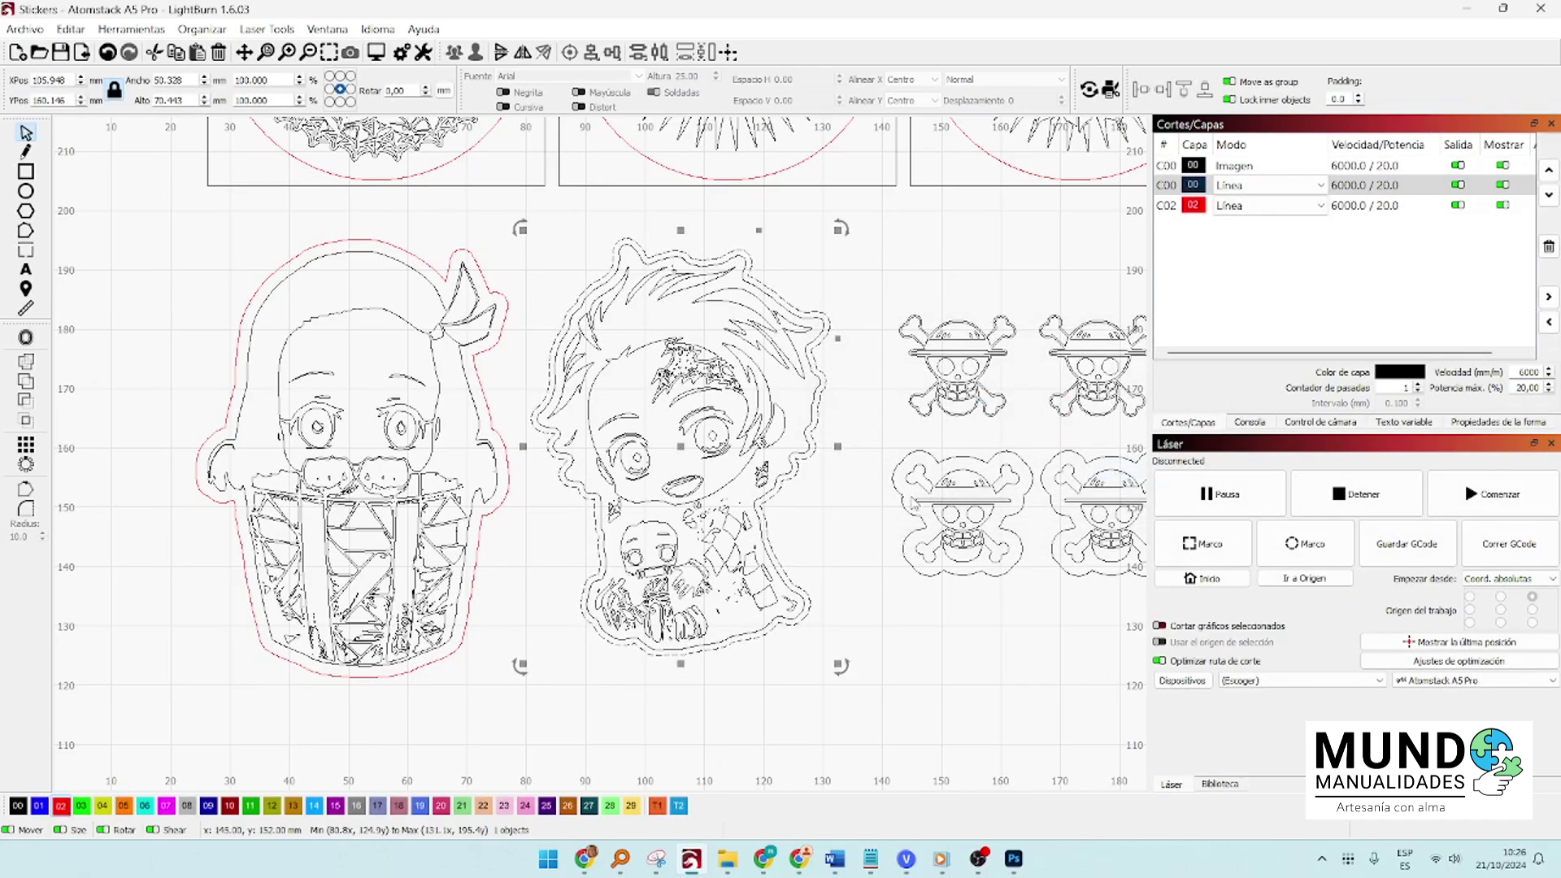
Move the new inner outline onto the red 02 cut layer
{"action": "left_click", "coordinate": [872, 490]}
{"action": "left_click", "coordinate": [795, 472]}
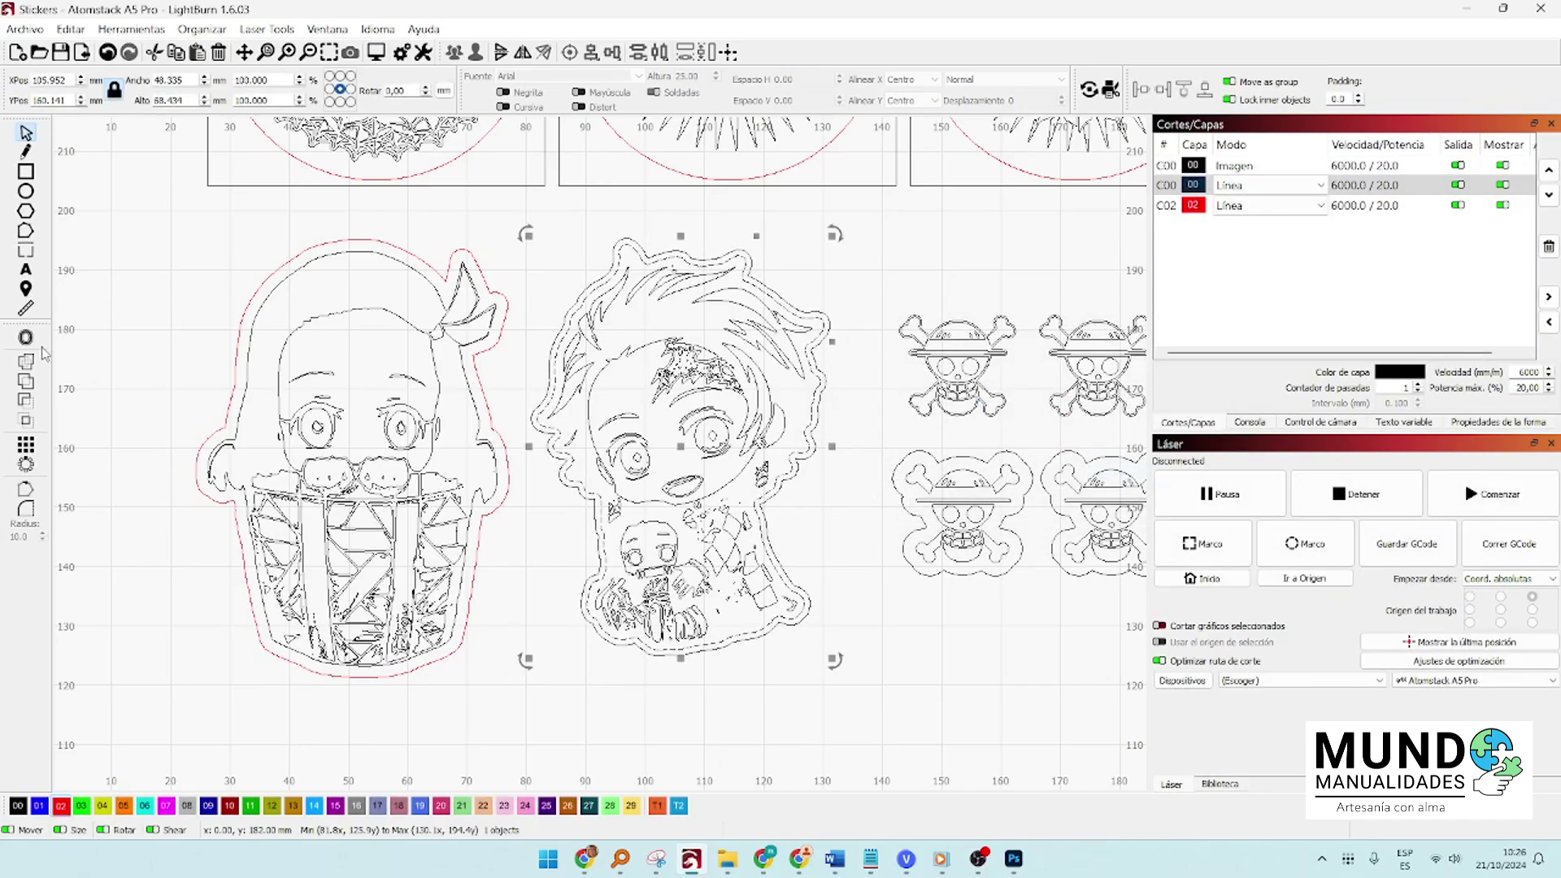
{"action": "left_click", "coordinate": [61, 806]}
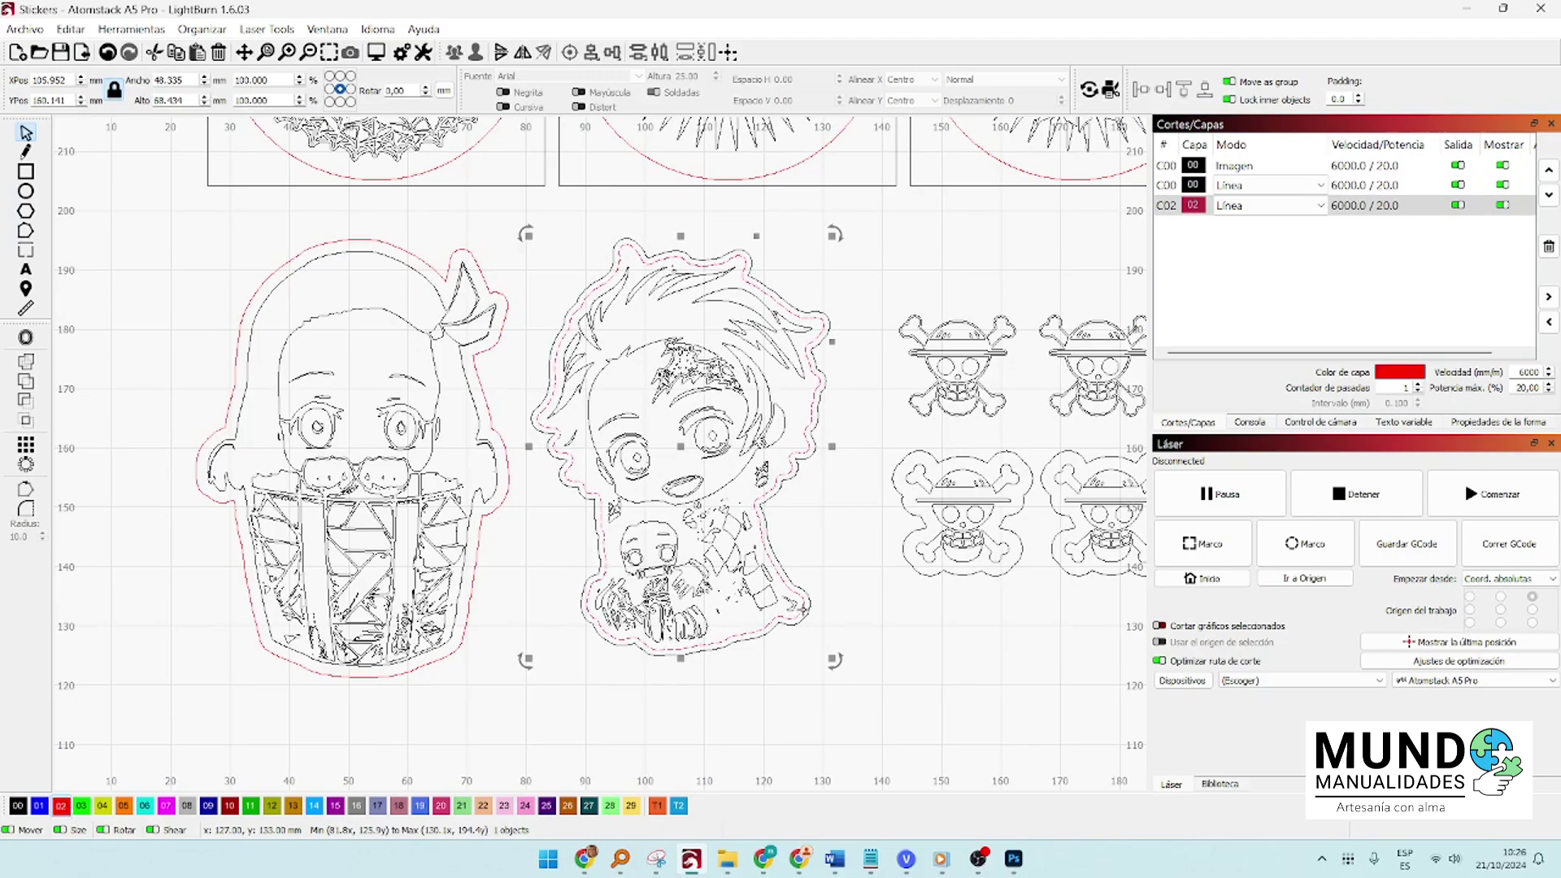
{"action": "scroll", "coordinate": [805, 608], "scroll_direction": "up", "scroll_amount": 1}
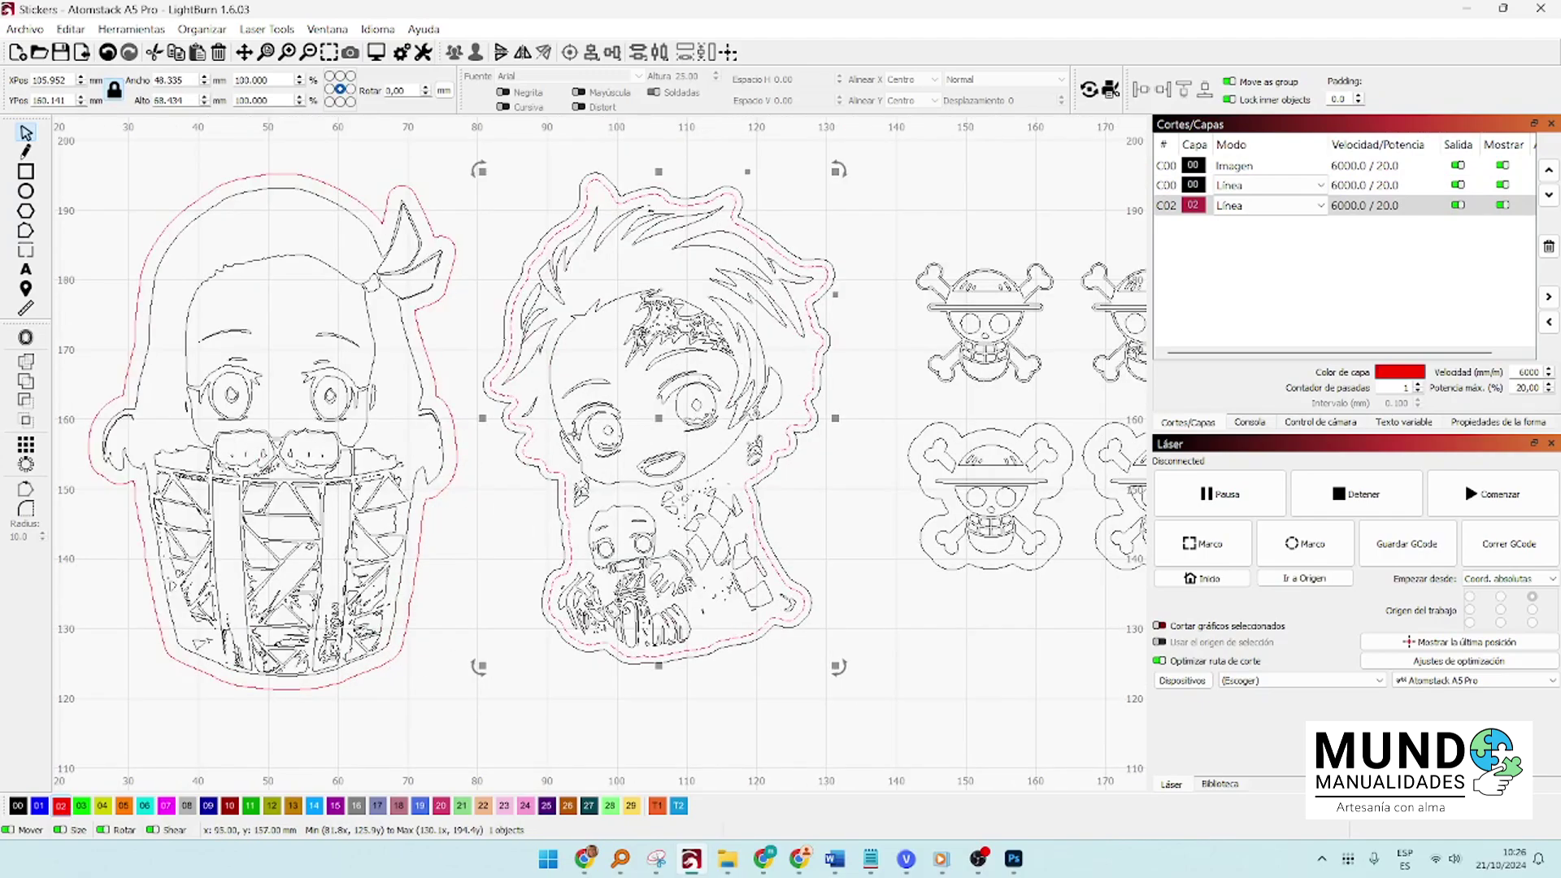
{"action": "left_click", "coordinate": [493, 509]}
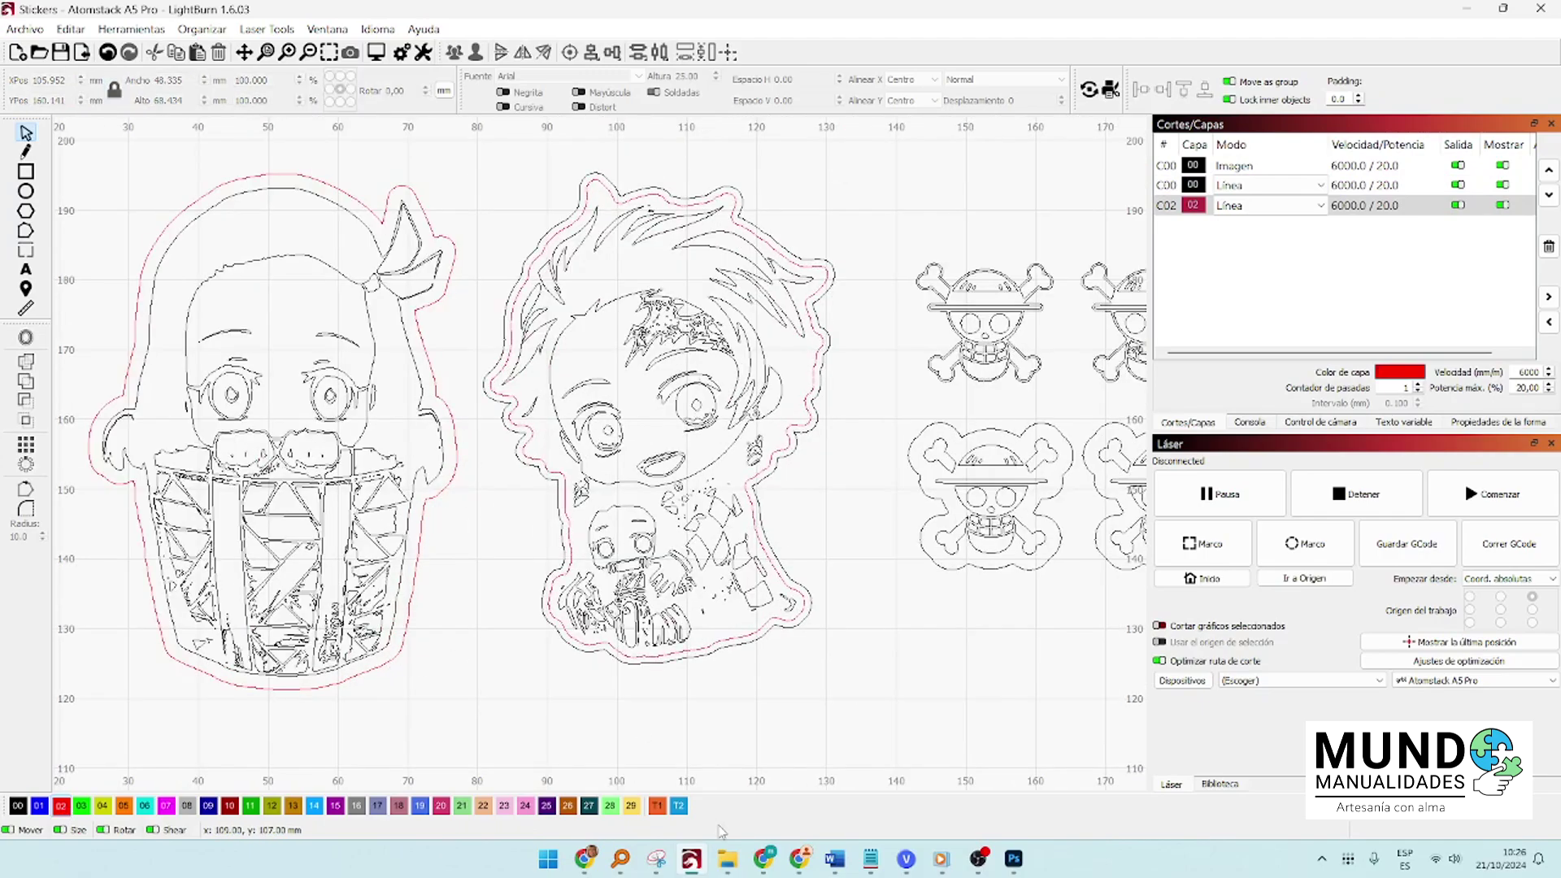
{"action": "scroll", "coordinate": [944, 693], "scroll_direction": "down", "scroll_amount": 5}
{"action": "scroll", "coordinate": [245, 666], "scroll_direction": "up", "scroll_amount": 6}
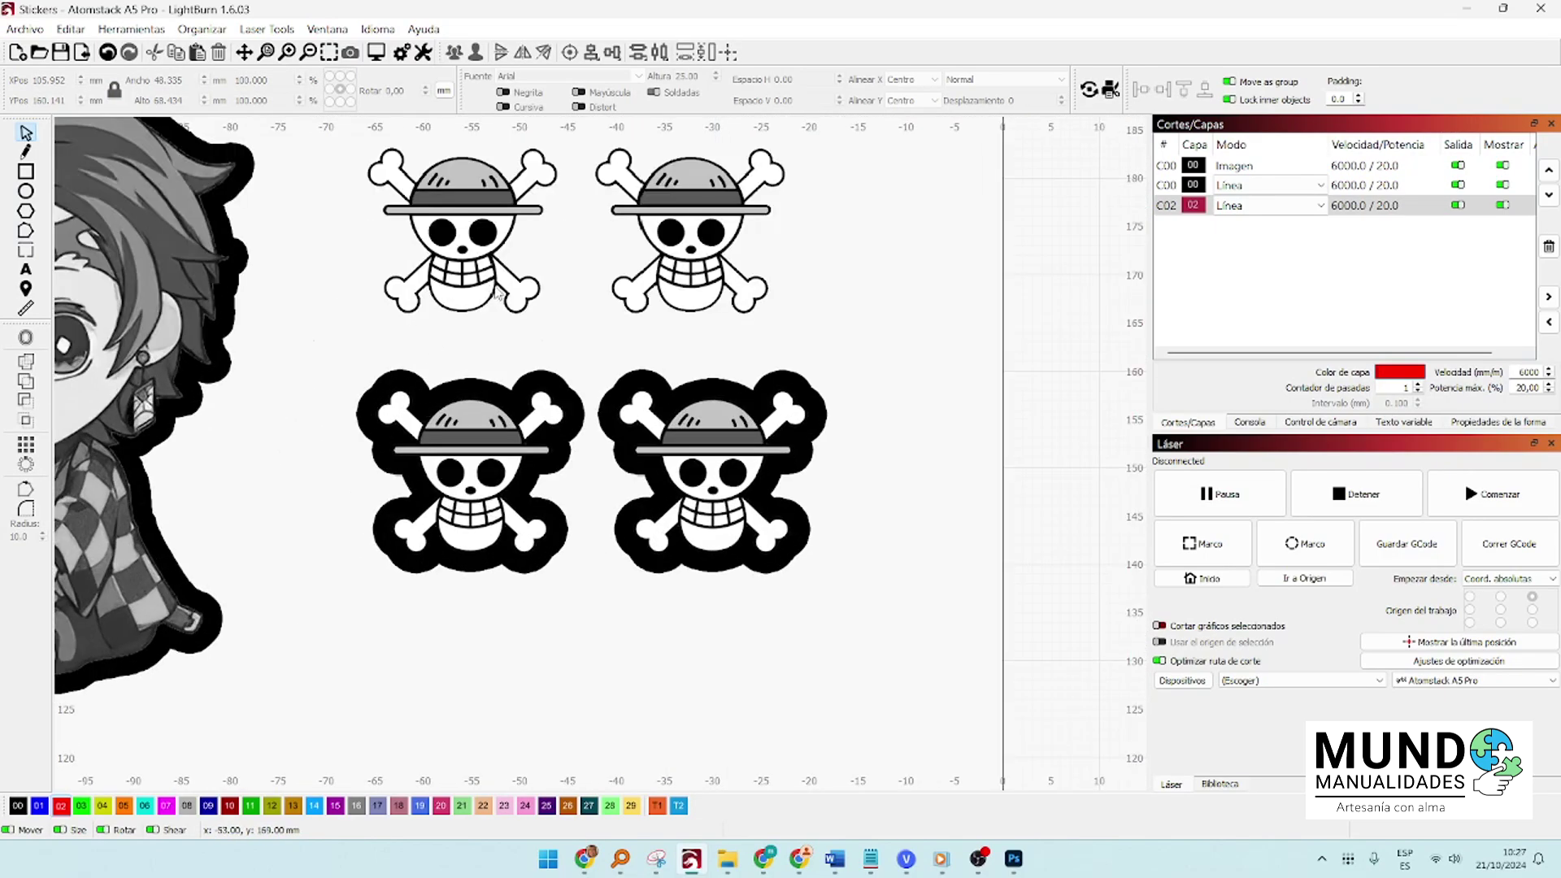
Offset the lower skull stickers 1 mm inward and move the inner outline to the red layer
{"action": "left_click", "coordinate": [245, 53]}
{"action": "left_click_drag", "start_coordinate": [935, 387], "coordinate": [242, 382]}
{"action": "scroll", "coordinate": [363, 399], "scroll_direction": "down", "scroll_amount": 7}
{"action": "left_click_drag", "start_coordinate": [927, 422], "coordinate": [785, 470]}
{"action": "scroll", "coordinate": [786, 471], "scroll_direction": "up", "scroll_amount": 5}
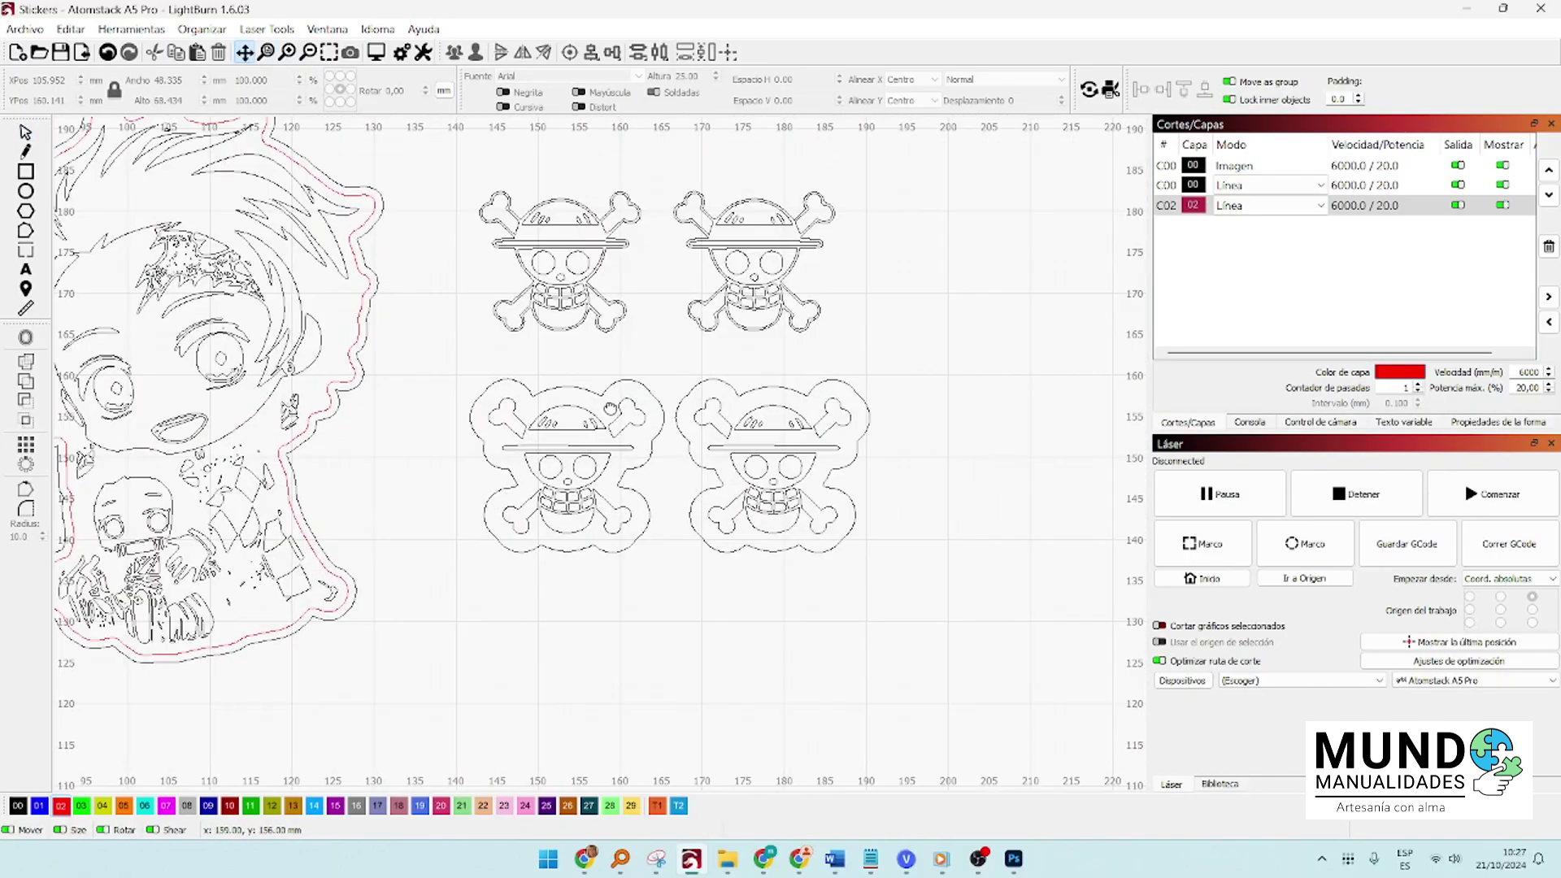
{"action": "left_click", "coordinate": [25, 132]}
{"action": "left_click", "coordinate": [467, 382]}
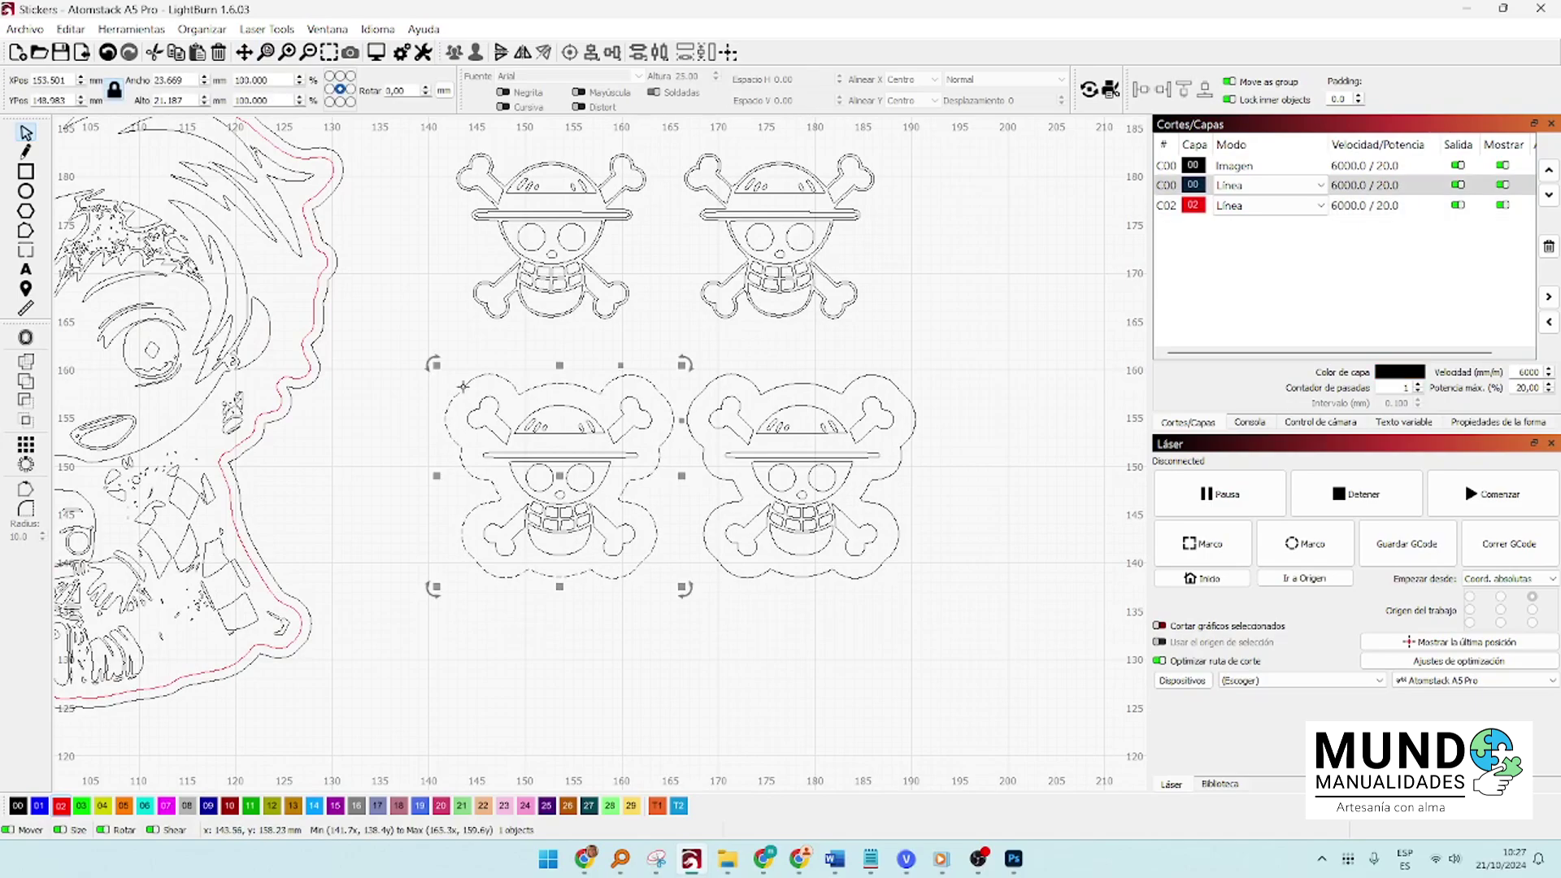
{"action": "left_click", "coordinate": [26, 338]}
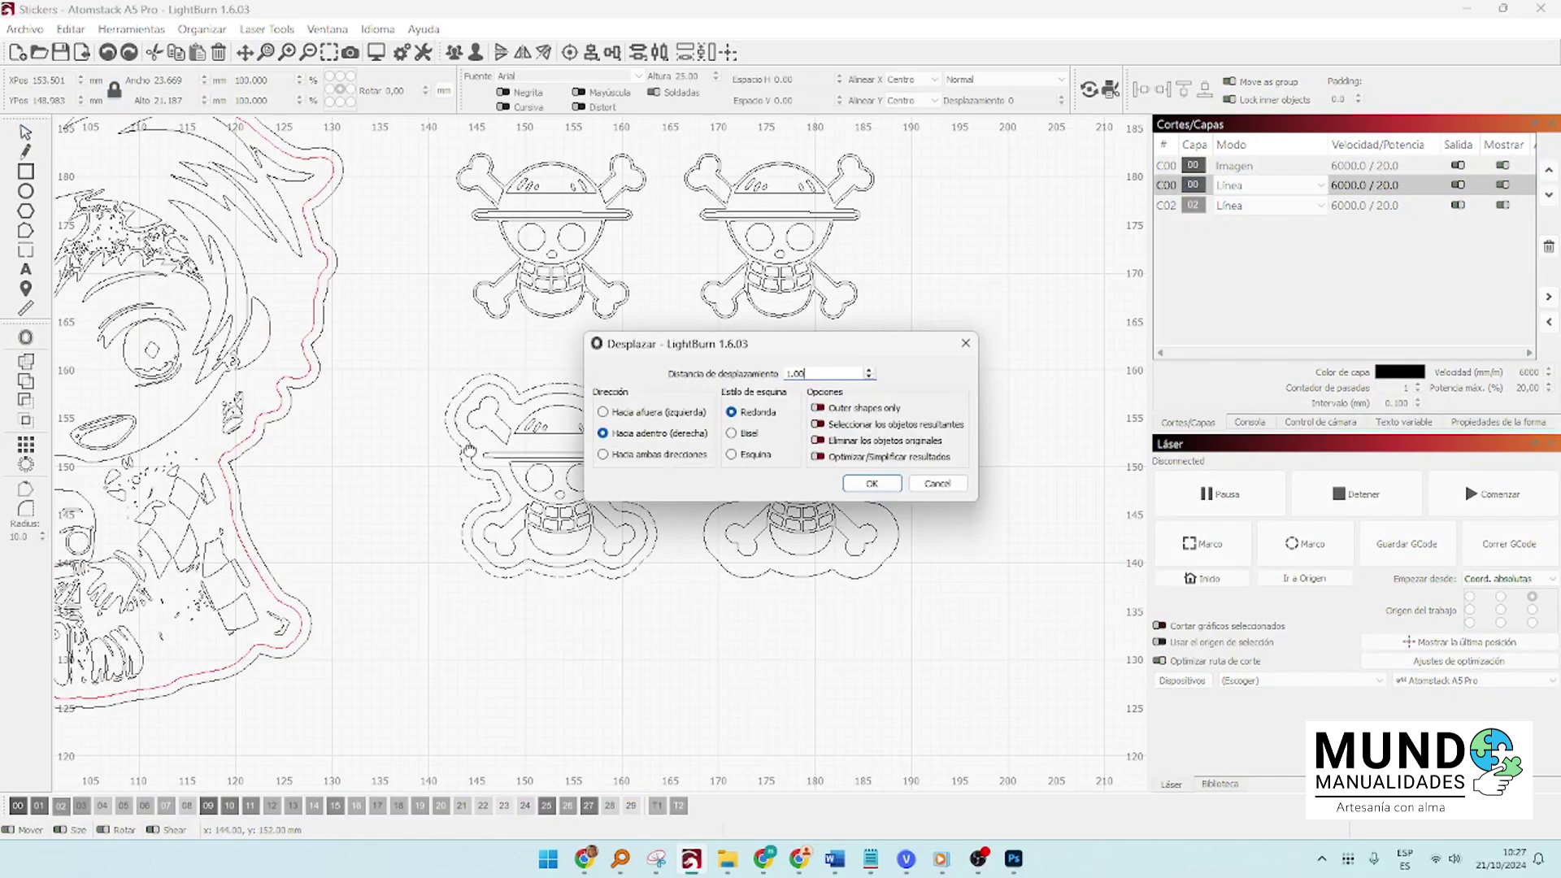
{"action": "left_click", "coordinate": [868, 484]}
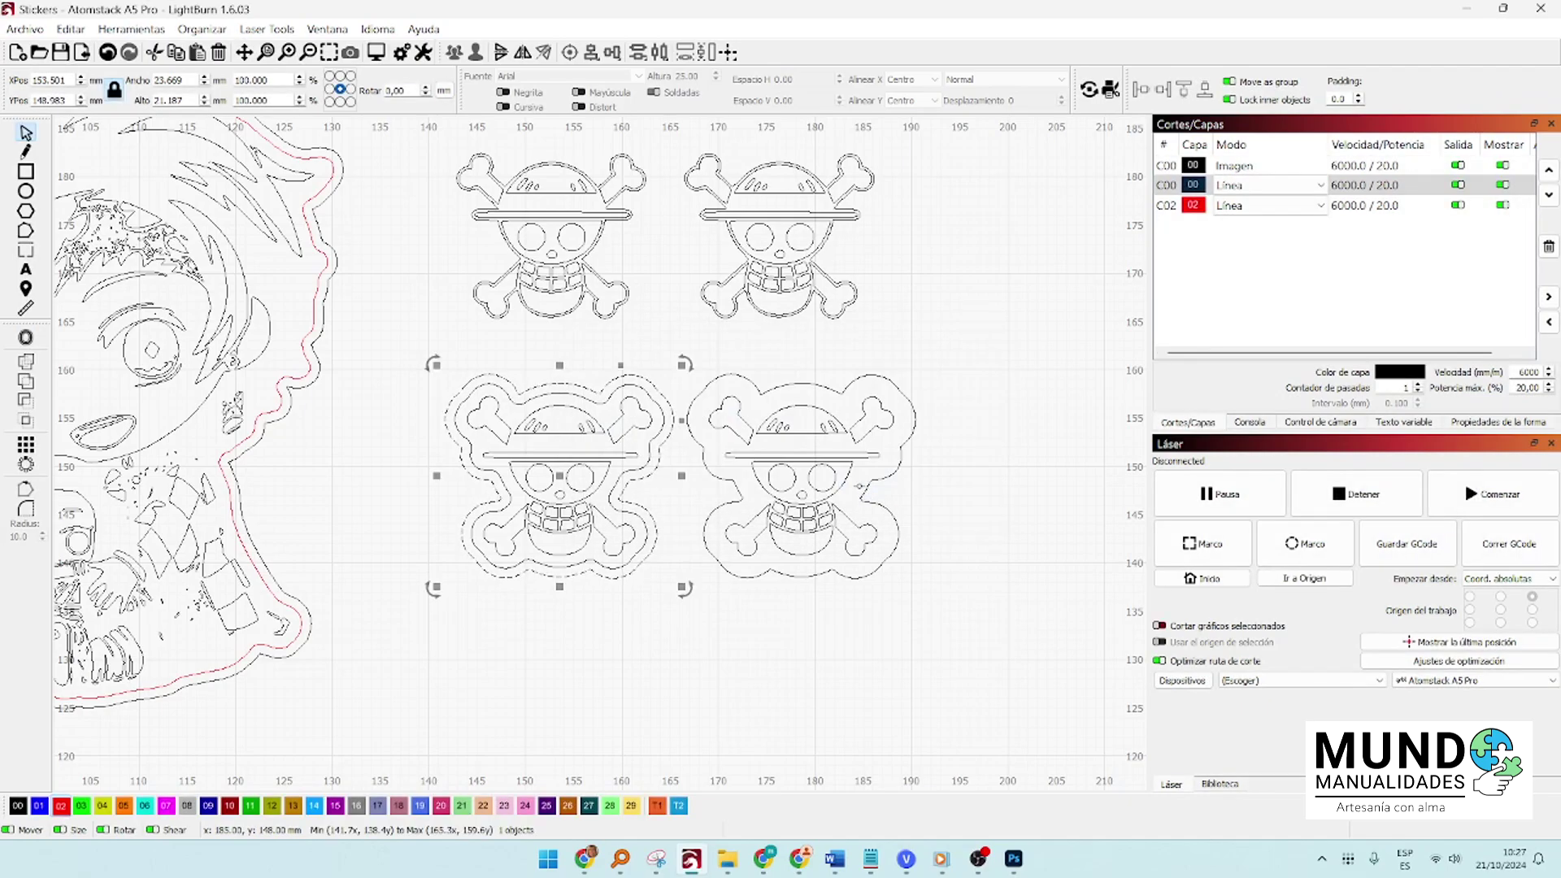
{"action": "left_click", "coordinate": [607, 405]}
{"action": "left_click", "coordinate": [60, 805]}
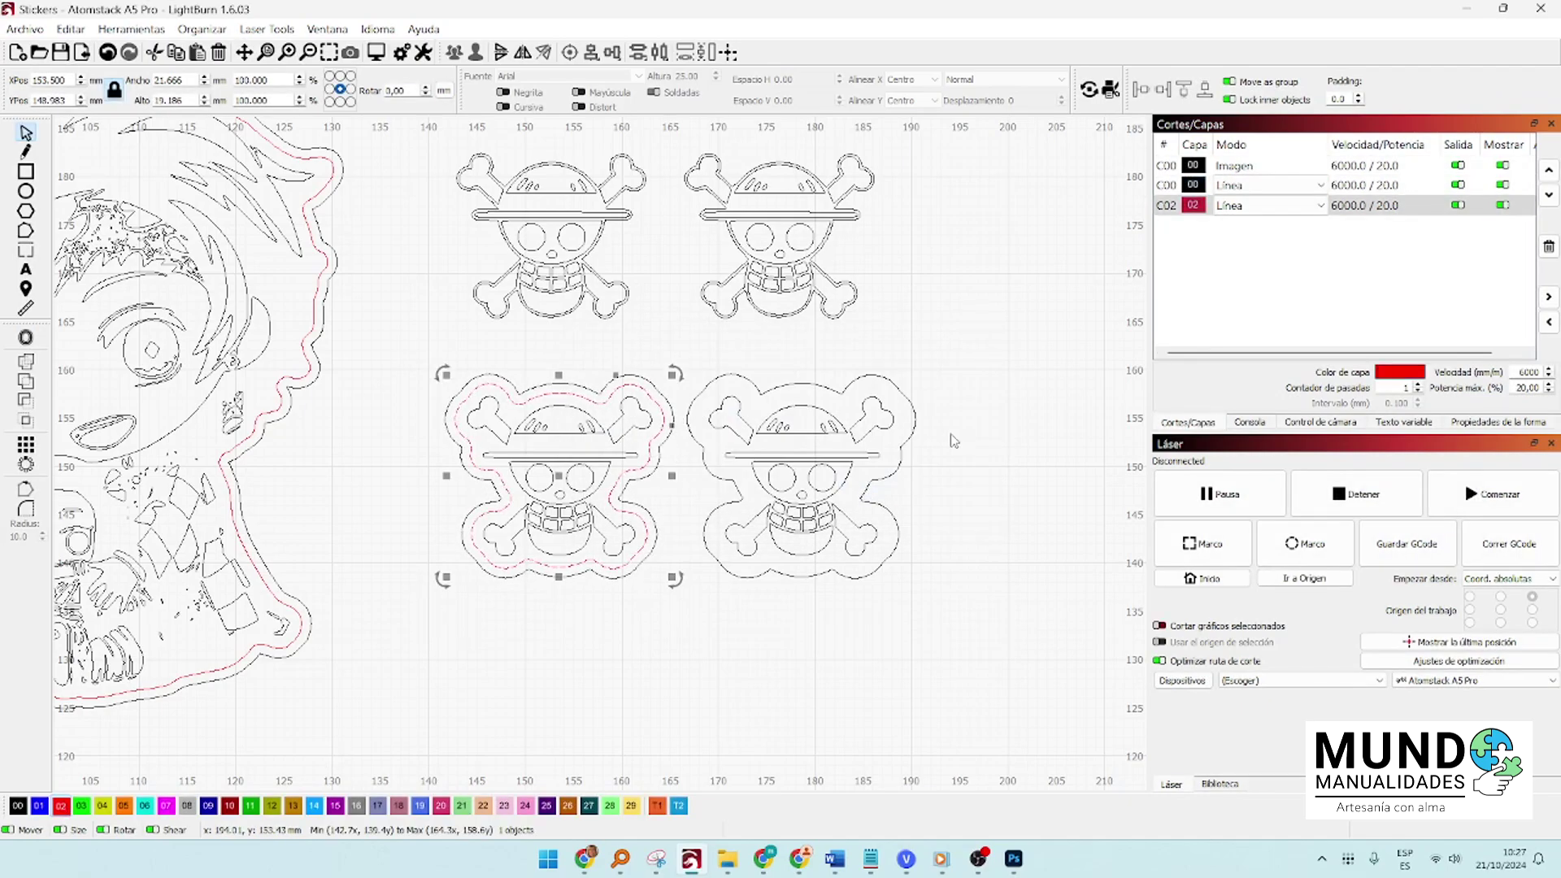
Duplicate the lower-left skull's red outline and place the copy on the lower-right skull
{"action": "left_click", "coordinate": [417, 480]}
{"action": "left_click", "coordinate": [457, 428]}
{"action": "right_click", "coordinate": [459, 428]}
{"action": "left_click", "coordinate": [515, 521]}
{"action": "left_click_drag", "start_coordinate": [561, 478], "coordinate": [804, 502]}
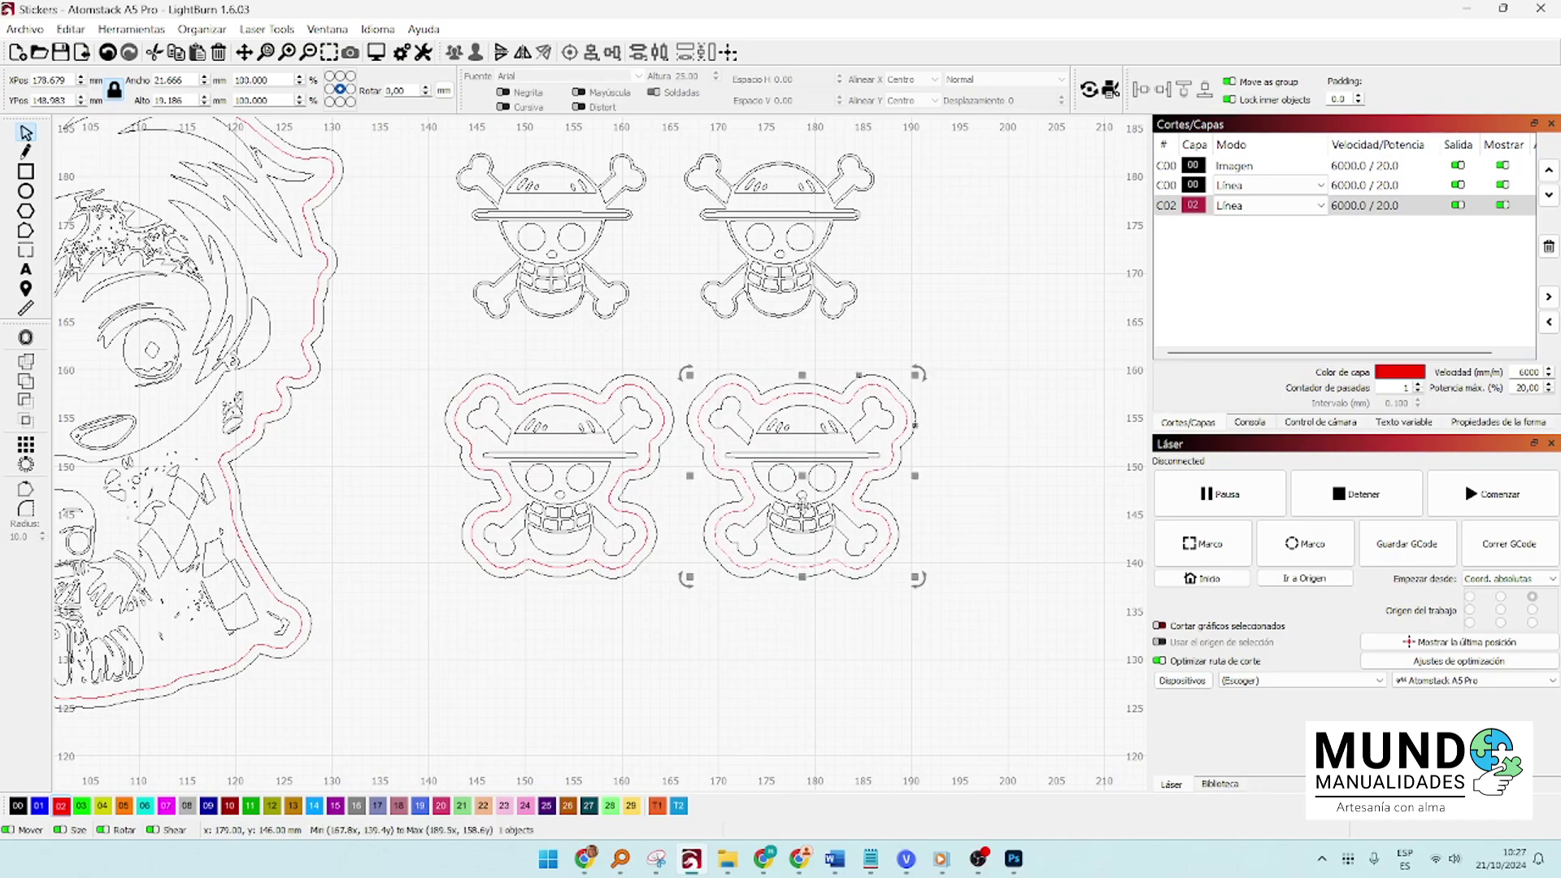
{"action": "left_click", "coordinate": [817, 660]}
{"action": "scroll", "coordinate": [608, 178], "scroll_direction": "up", "scroll_amount": 1}
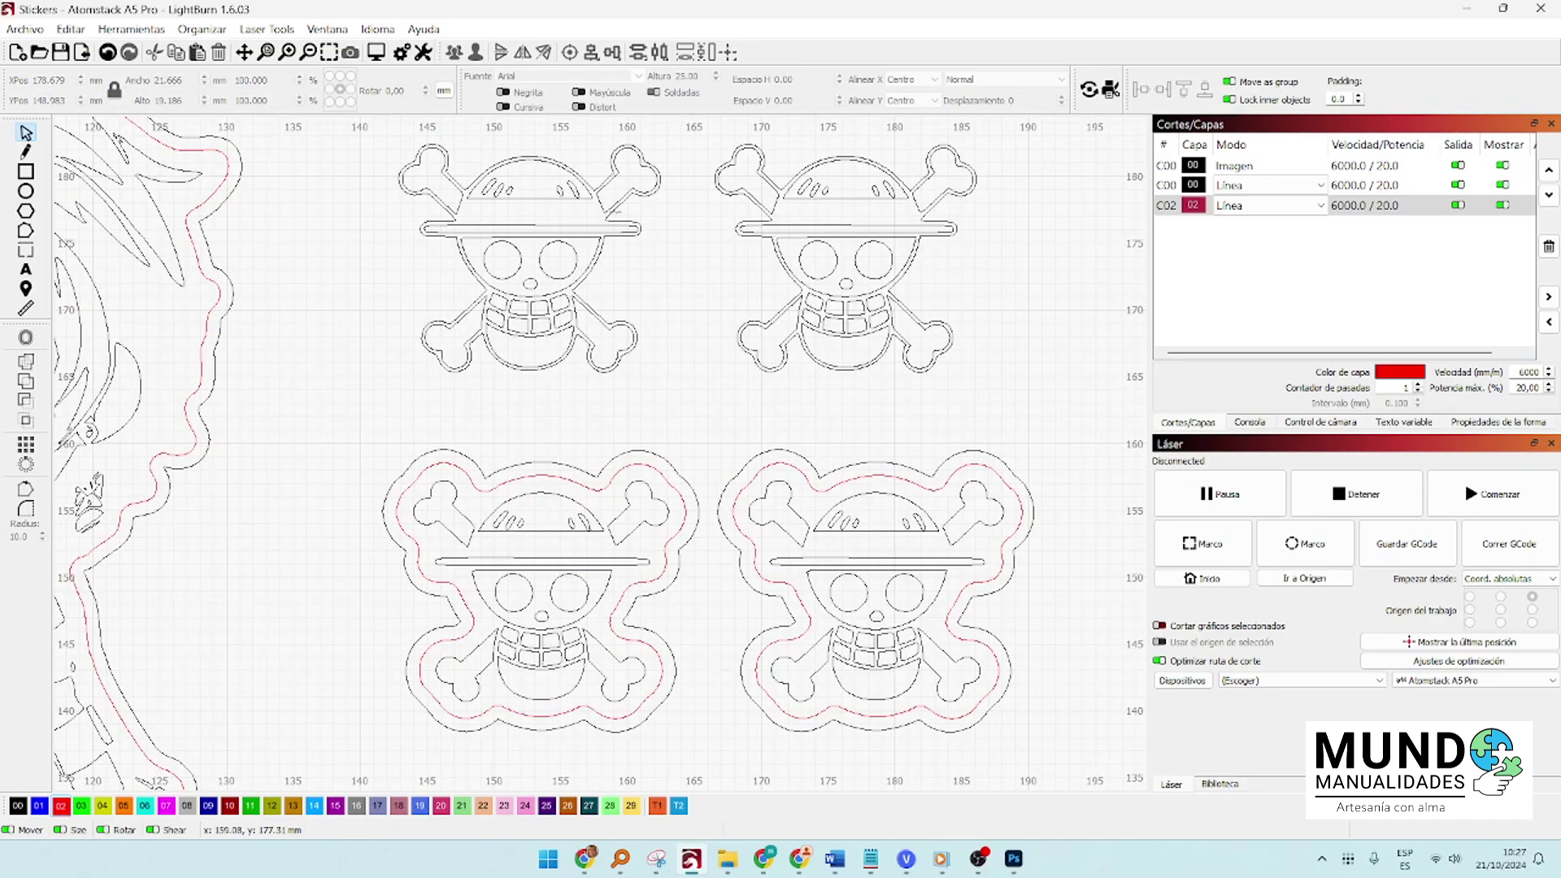
{"action": "left_click", "coordinate": [611, 212]}
Select both upper skulls and assign their outlines to the red 02 cut layer
{"action": "left_click", "coordinate": [741, 234], "text": "shift"}
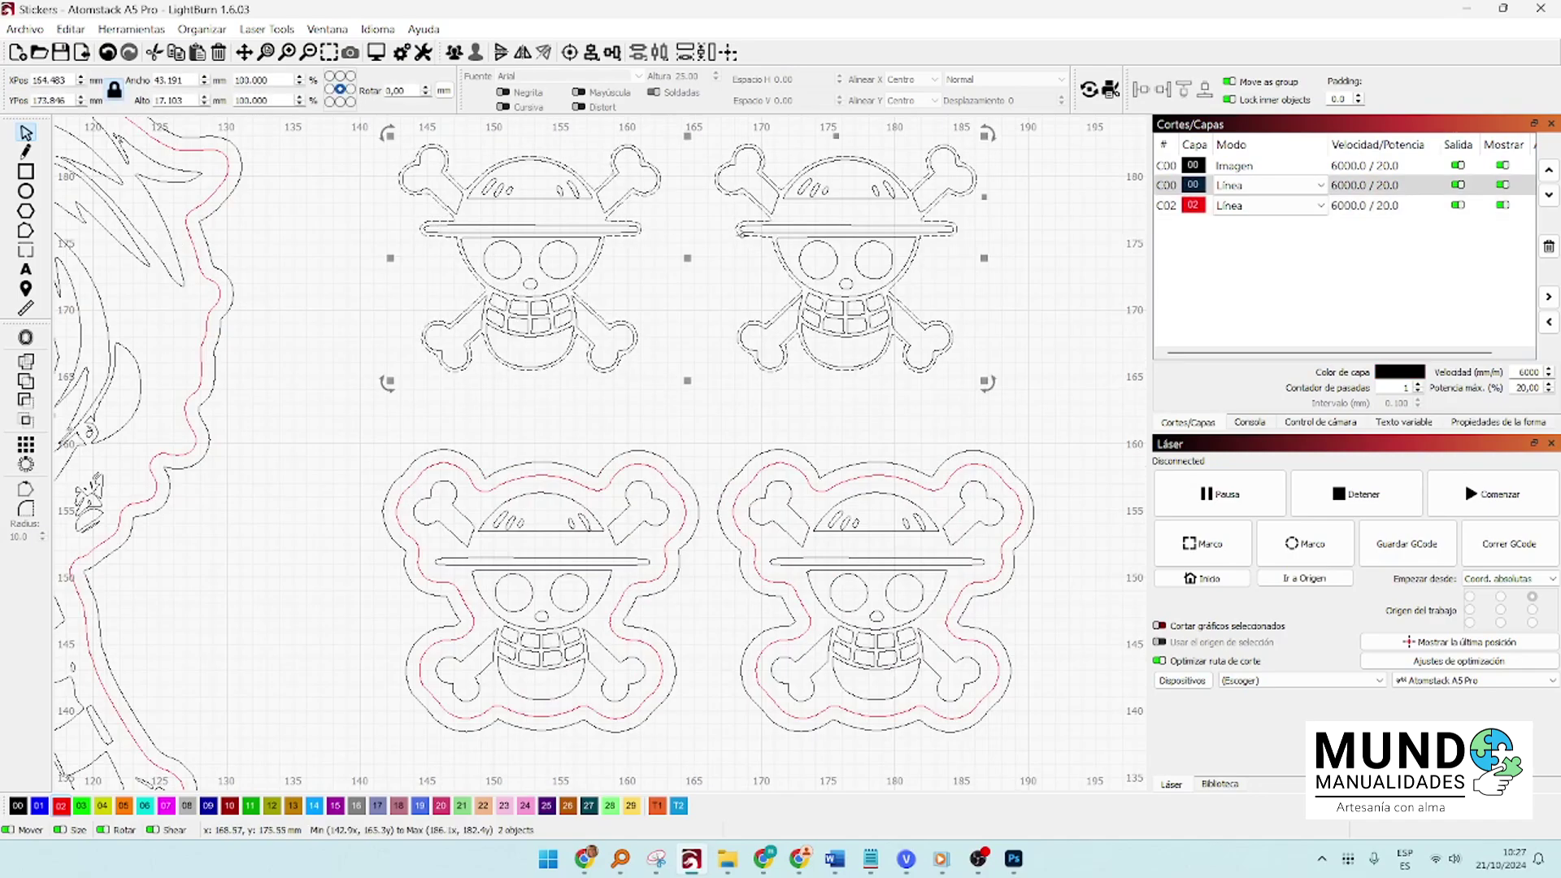
{"action": "left_click", "coordinate": [25, 338]}
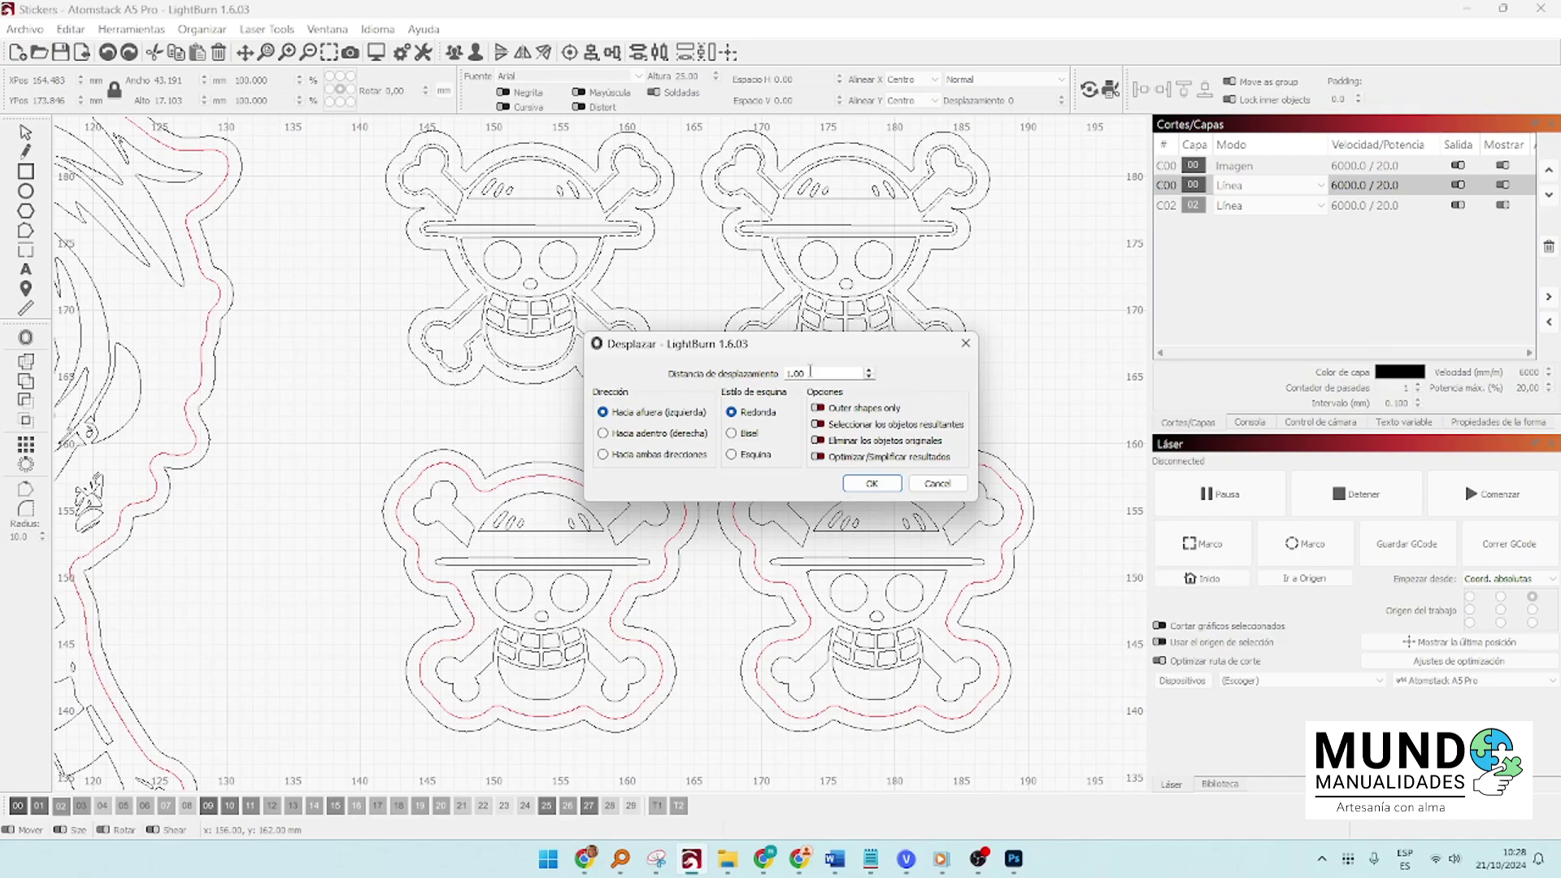
{"action": "left_click", "coordinate": [935, 484]}
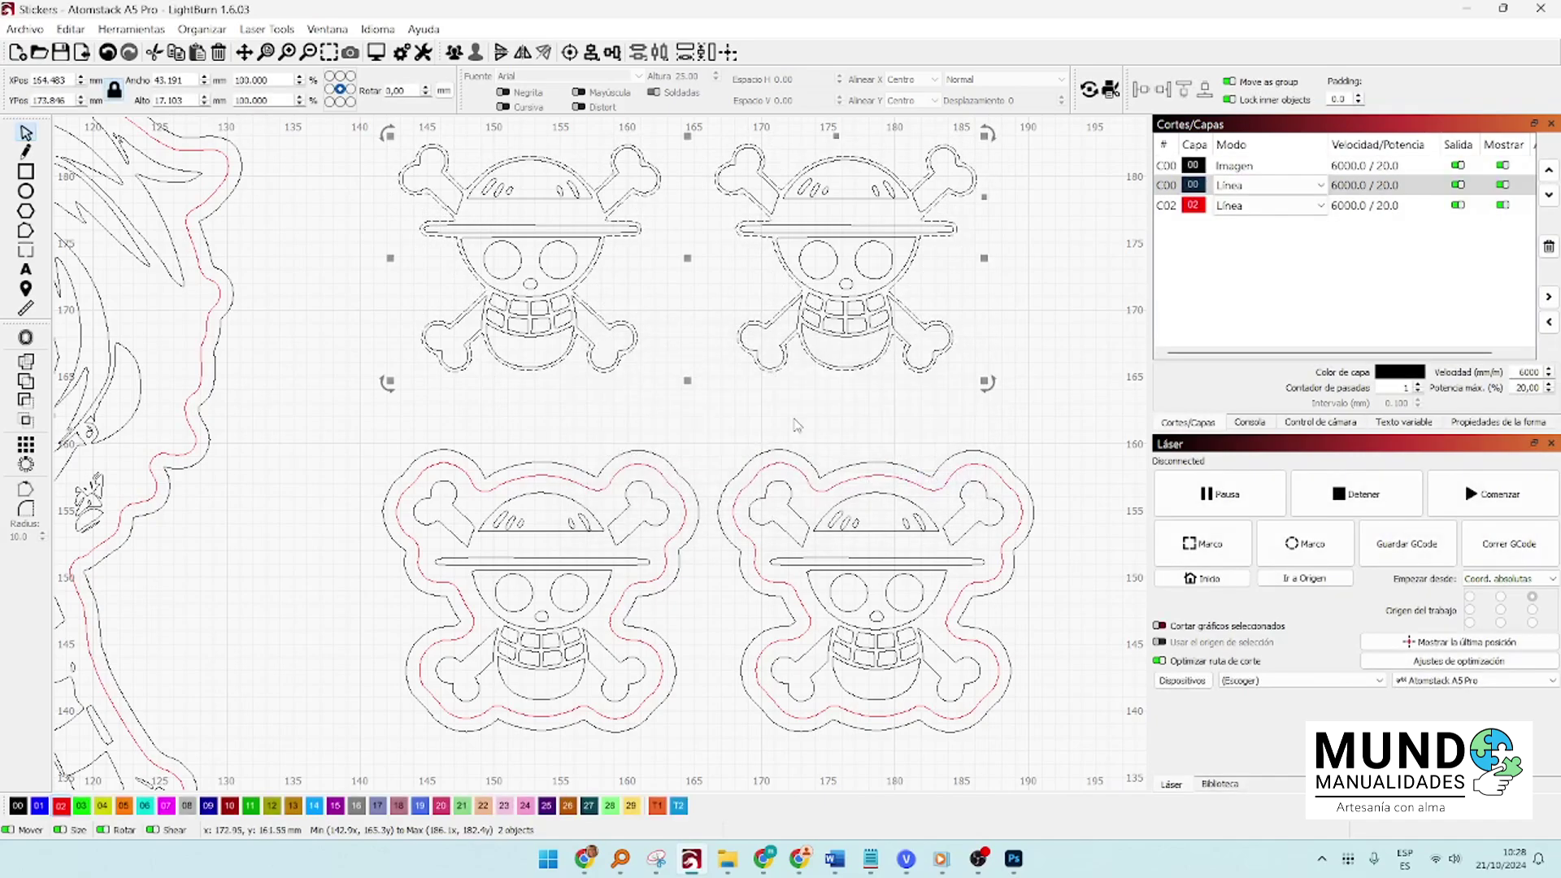
{"action": "scroll", "coordinate": [546, 305], "scroll_direction": "up", "scroll_amount": 4}
{"action": "scroll", "coordinate": [634, 311], "scroll_direction": "down", "scroll_amount": 3}
{"action": "scroll", "coordinate": [634, 310], "scroll_direction": "down", "scroll_amount": 1}
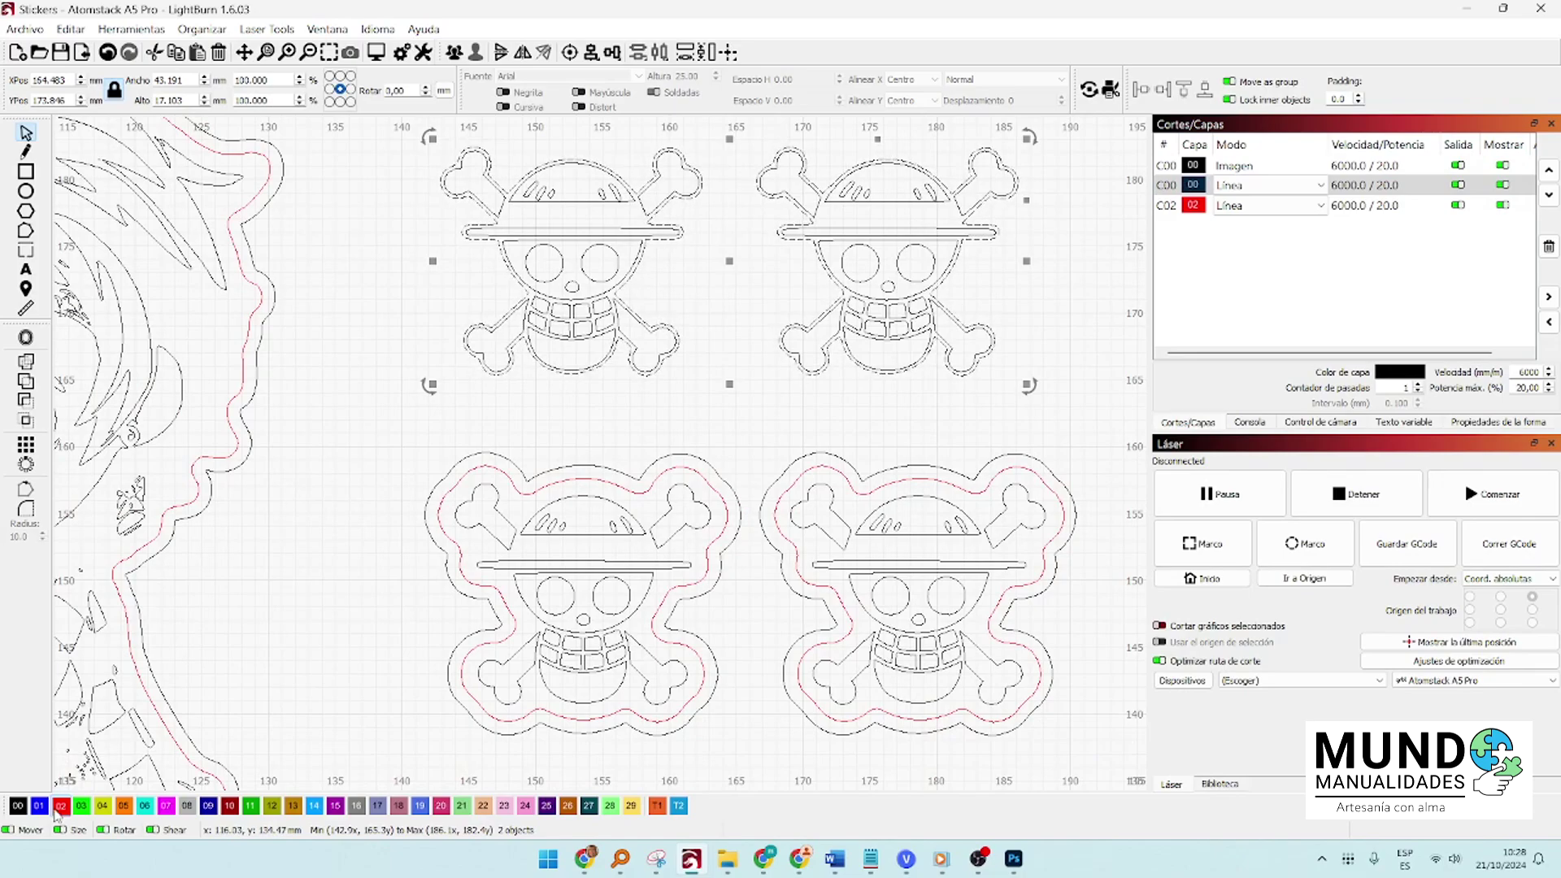
{"action": "left_click", "coordinate": [325, 516]}
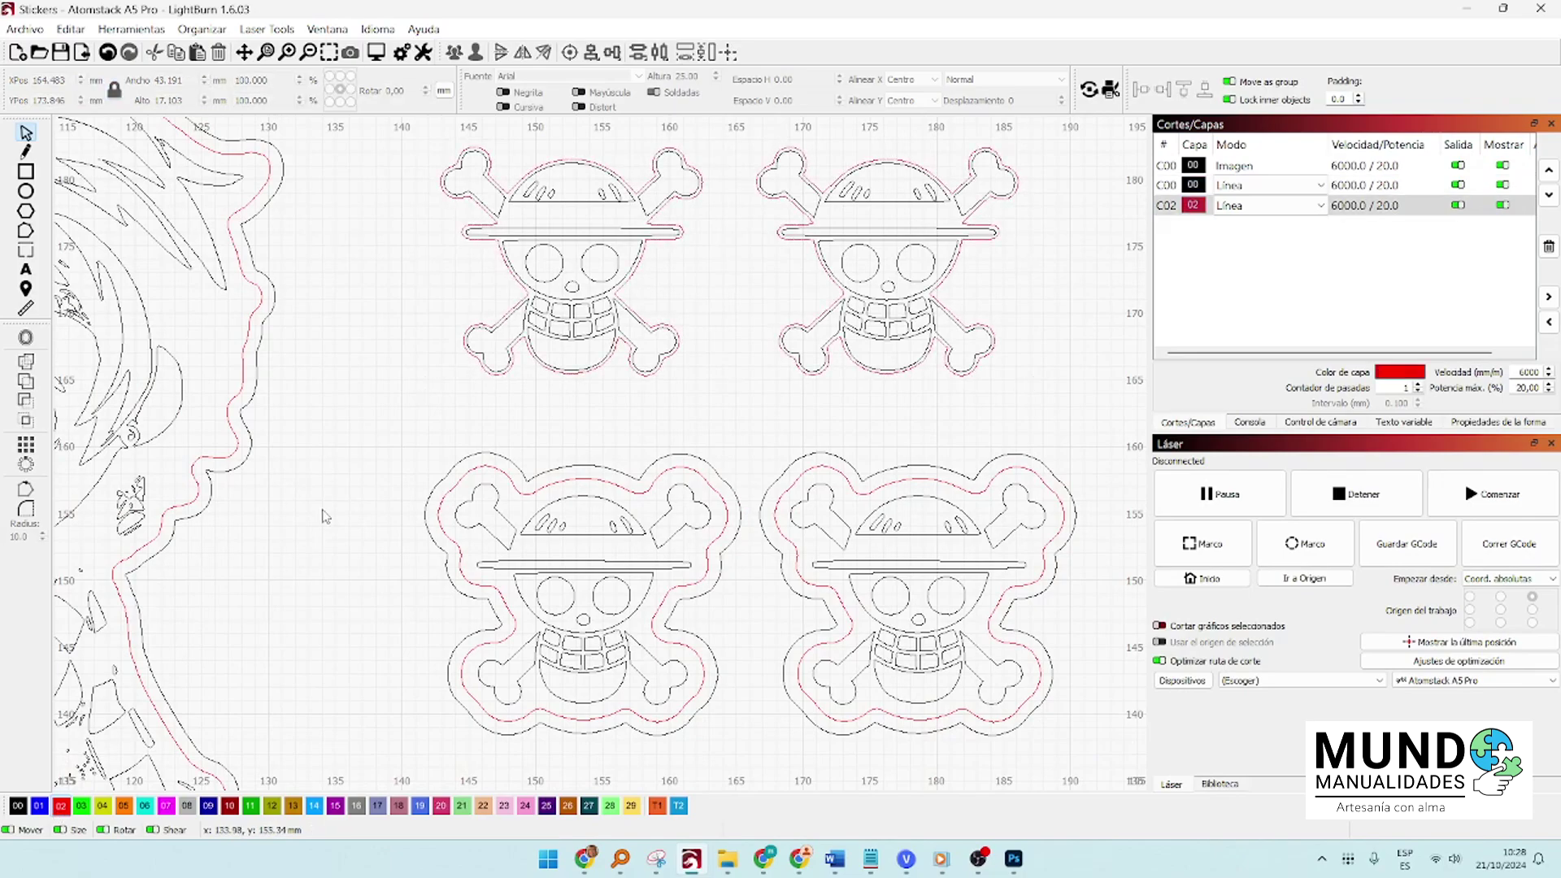
{"action": "scroll", "coordinate": [323, 511], "scroll_direction": "down", "scroll_amount": 9}
{"action": "scroll", "coordinate": [133, 648], "scroll_direction": "up", "scroll_amount": 5}
Create a 2.00 mm outward offset of the One Piece logo and pull it aside
{"action": "scroll", "coordinate": [341, 678], "scroll_direction": "up", "scroll_amount": 2}
{"action": "left_click", "coordinate": [342, 678]}
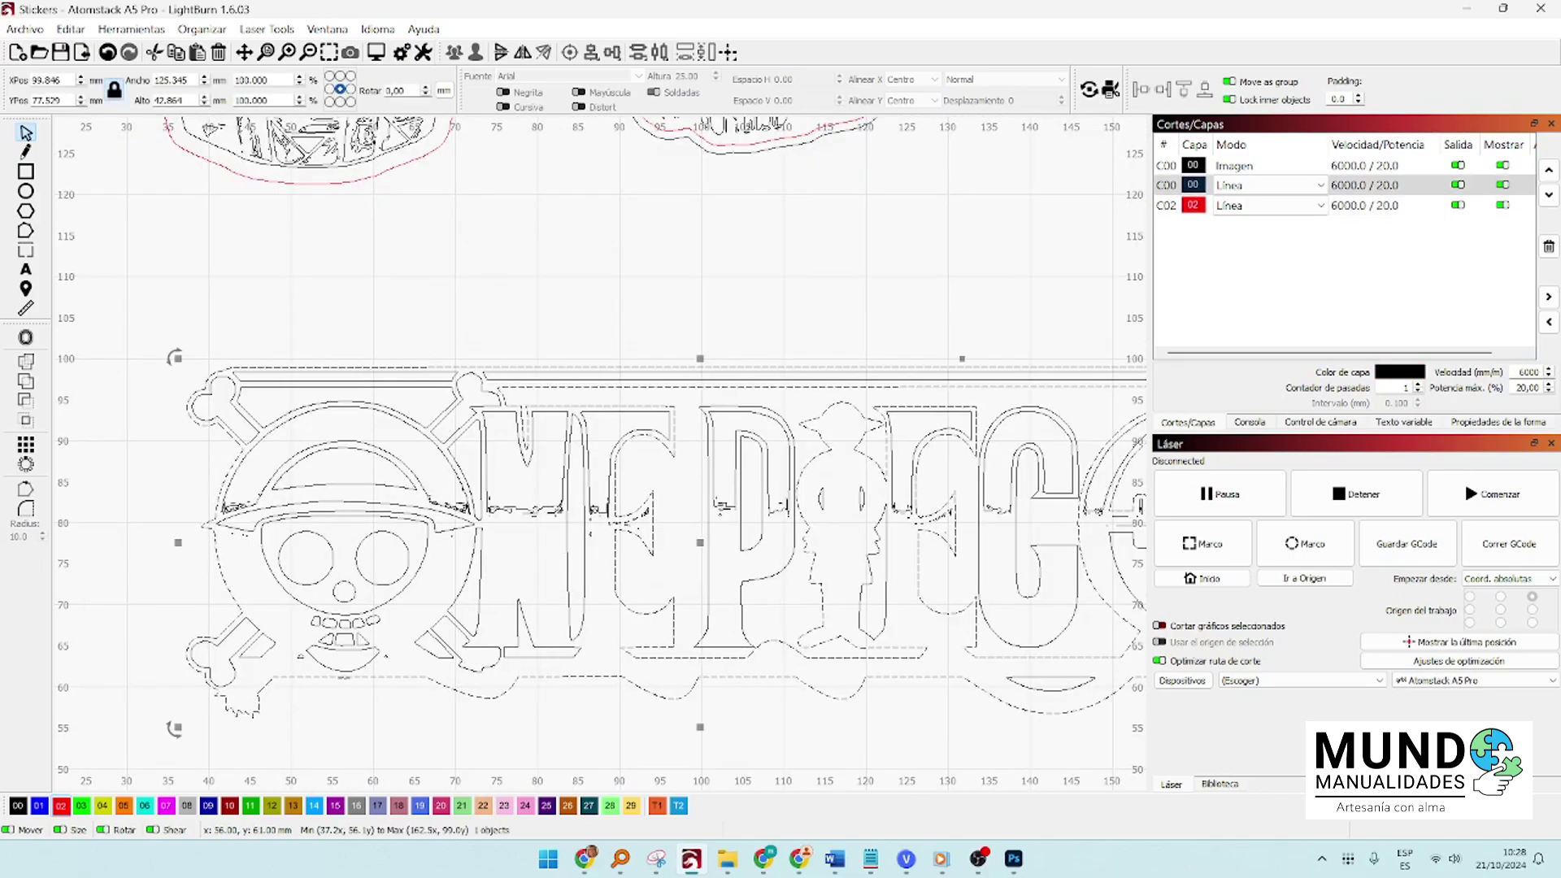
{"action": "scroll", "coordinate": [341, 679], "scroll_direction": "down", "scroll_amount": 2}
{"action": "left_click", "coordinate": [25, 338]}
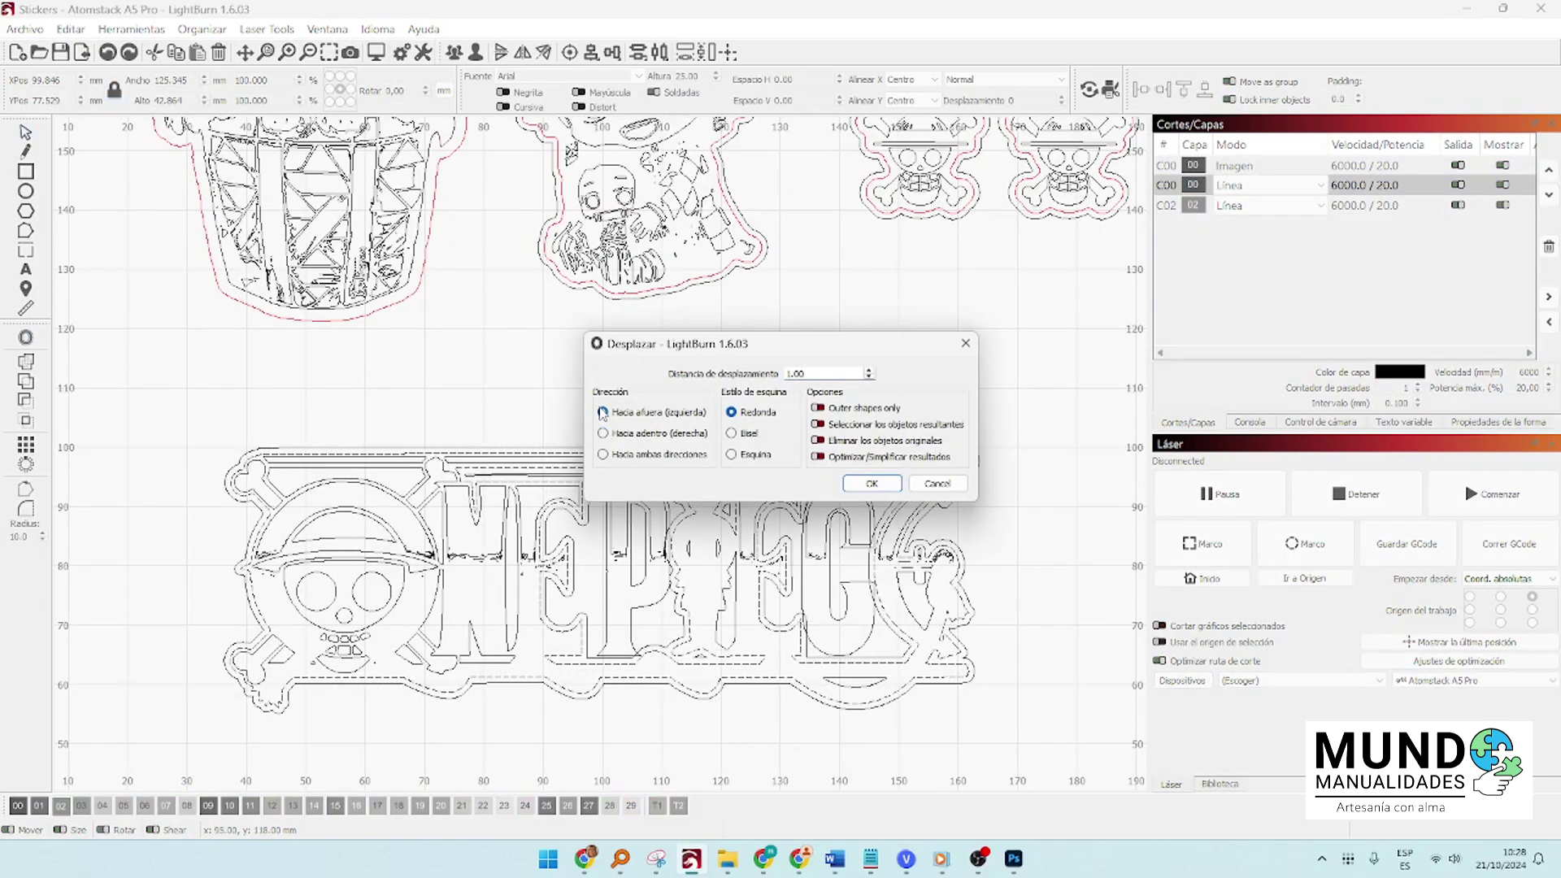
{"action": "left_click", "coordinate": [868, 370]}
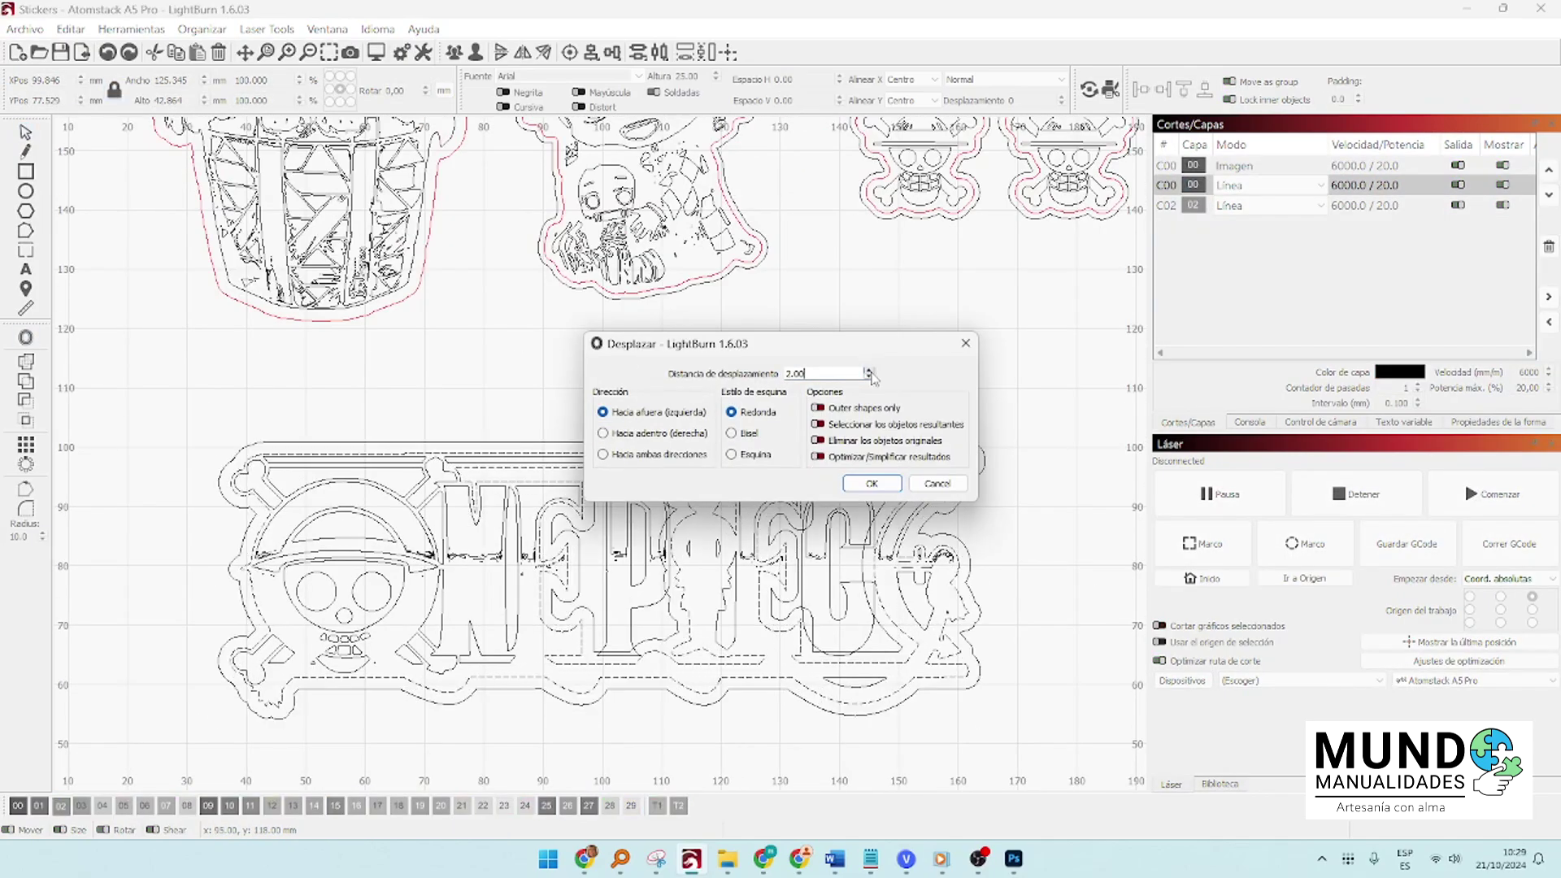
{"action": "left_click", "coordinate": [872, 483]}
{"action": "scroll", "coordinate": [584, 422], "scroll_direction": "down", "scroll_amount": 2}
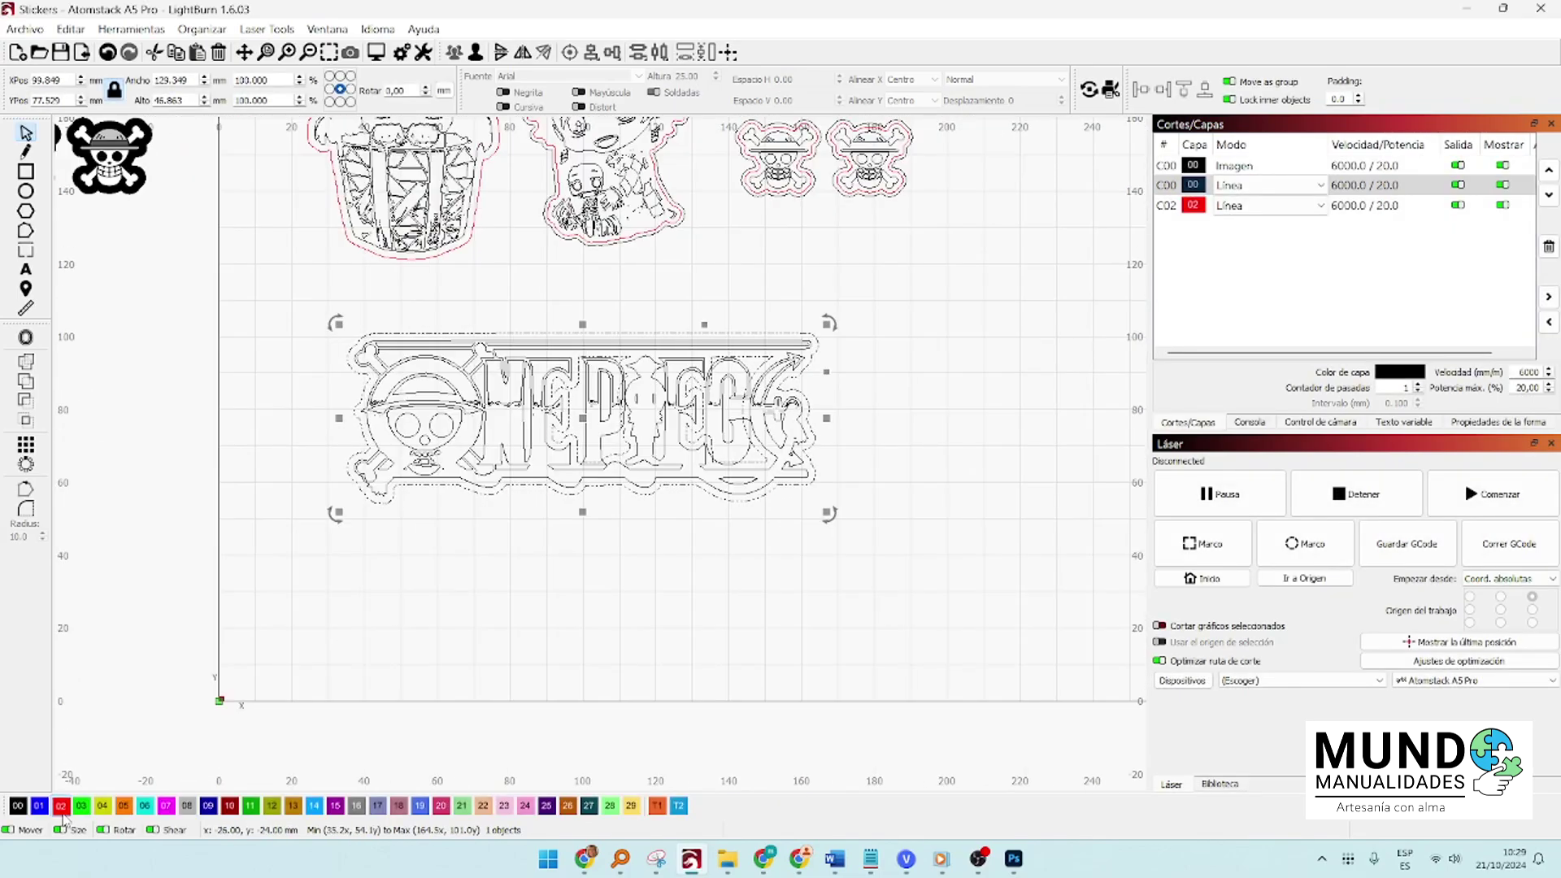
{"action": "left_click_drag", "start_coordinate": [585, 421], "coordinate": [841, 430]}
Ungroup the offset, delete its two inner pieces, and move the outer outline over the logo
{"action": "right_click", "coordinate": [841, 430]}
{"action": "left_click", "coordinate": [904, 618]}
{"action": "left_click", "coordinate": [906, 620]}
{"action": "left_click", "coordinate": [884, 448]}
{"action": "key", "text": "Delete"}
{"action": "left_click", "coordinate": [969, 454]}
{"action": "key", "text": "Delete"}
{"action": "scroll", "coordinate": [968, 454], "scroll_direction": "down", "scroll_amount": 2}
{"action": "left_click", "coordinate": [943, 483]}
{"action": "left_click_drag", "start_coordinate": [876, 436], "coordinate": [473, 433]}
{"action": "scroll", "coordinate": [434, 451], "scroll_direction": "up", "scroll_amount": 3}
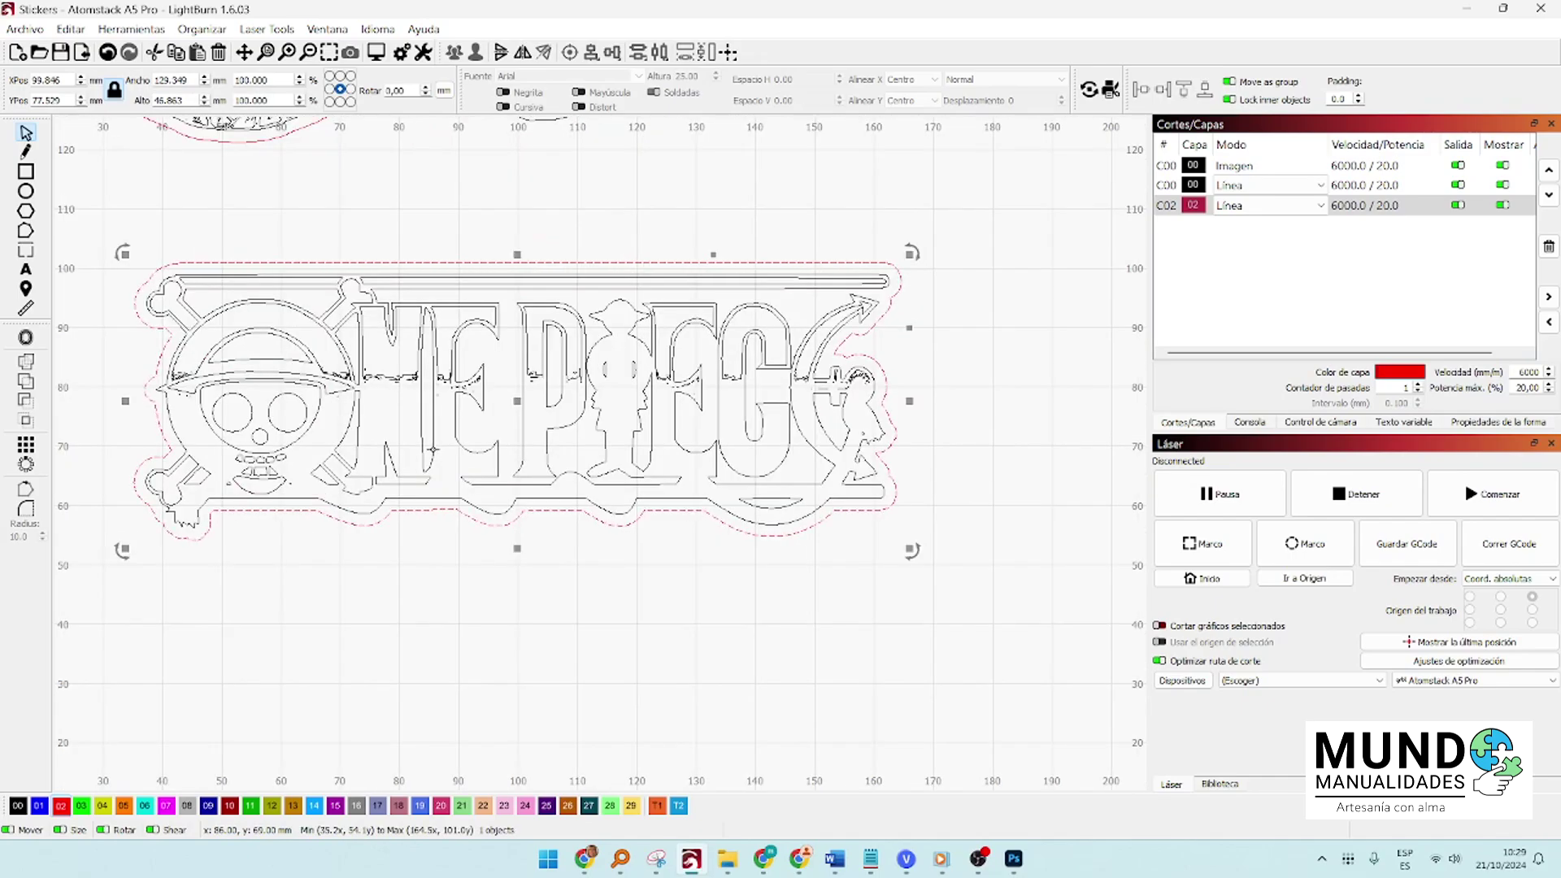
{"action": "scroll", "coordinate": [434, 450], "scroll_direction": "down", "scroll_amount": 4}
Undo a stray line and pan the view back to the mandala stickers
{"action": "left_click", "coordinate": [25, 151]}
{"action": "left_click", "coordinate": [196, 246]}
{"action": "key", "text": "ctrl+z"}
{"action": "left_click", "coordinate": [245, 52]}
{"action": "left_click_drag", "start_coordinate": [200, 226], "coordinate": [333, 402]}
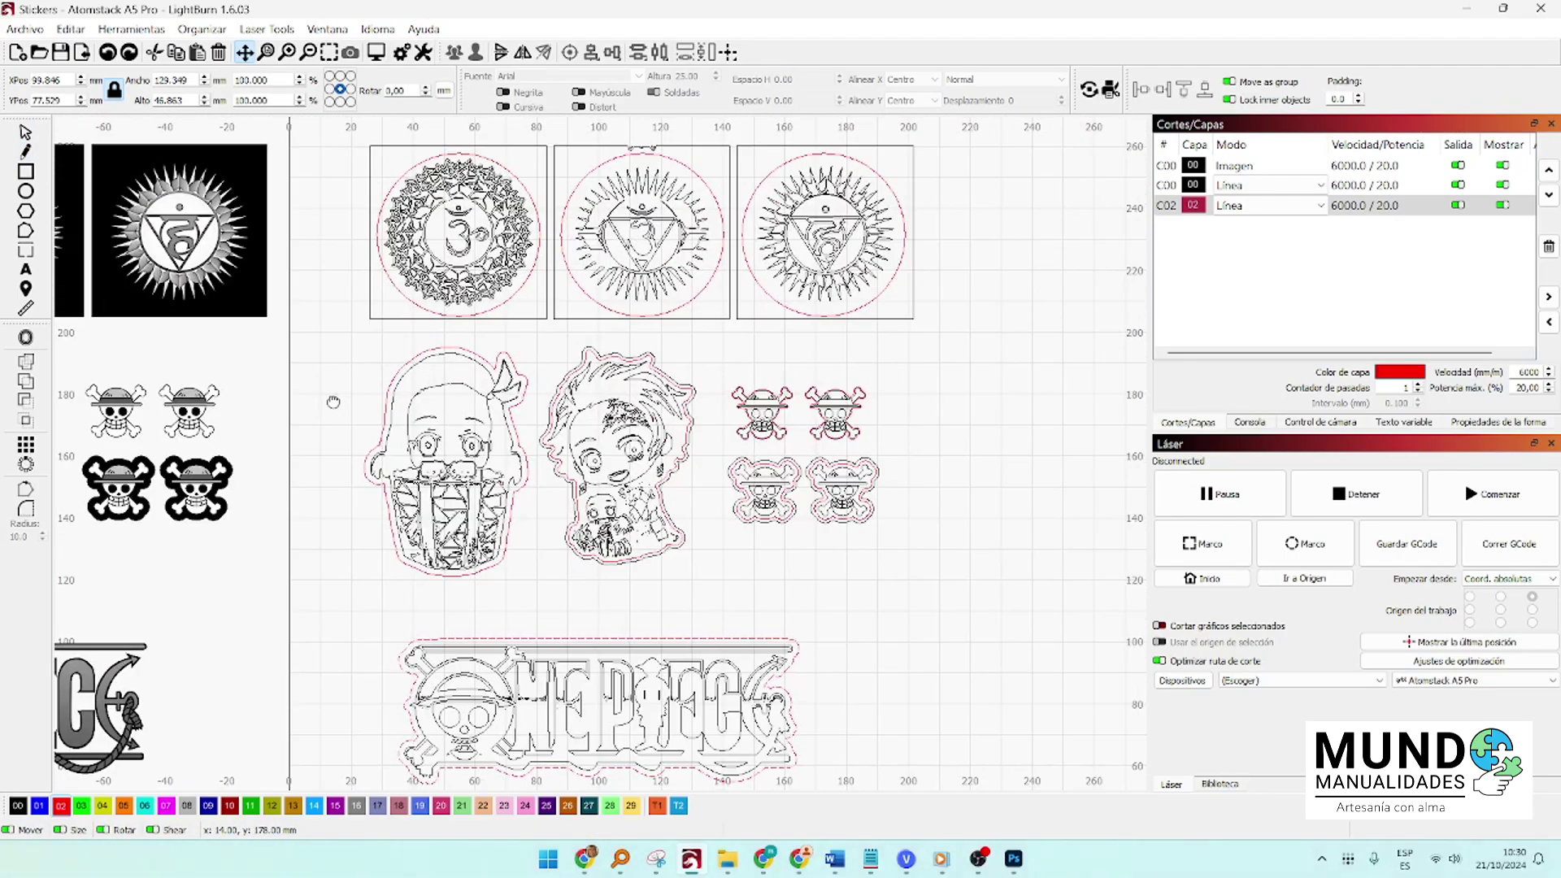
Select every shape on red layer C02, duplicate them, and drag the copies right of the designs
{"action": "left_click", "coordinate": [25, 132]}
{"action": "left_click", "coordinate": [463, 376]}
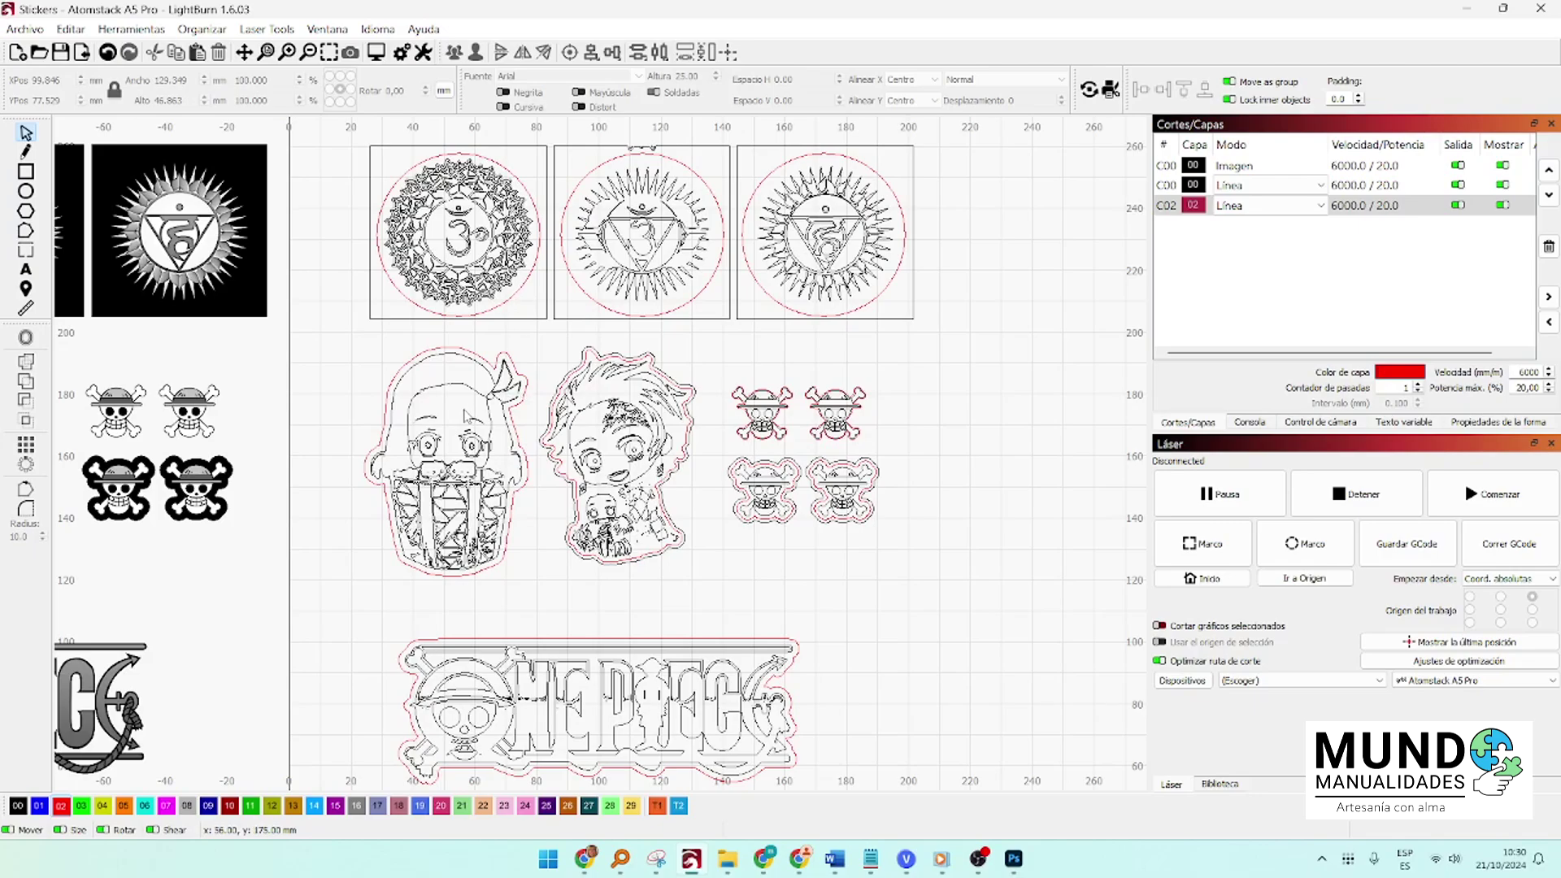
{"action": "scroll", "coordinate": [466, 417], "scroll_direction": "down", "scroll_amount": 3}
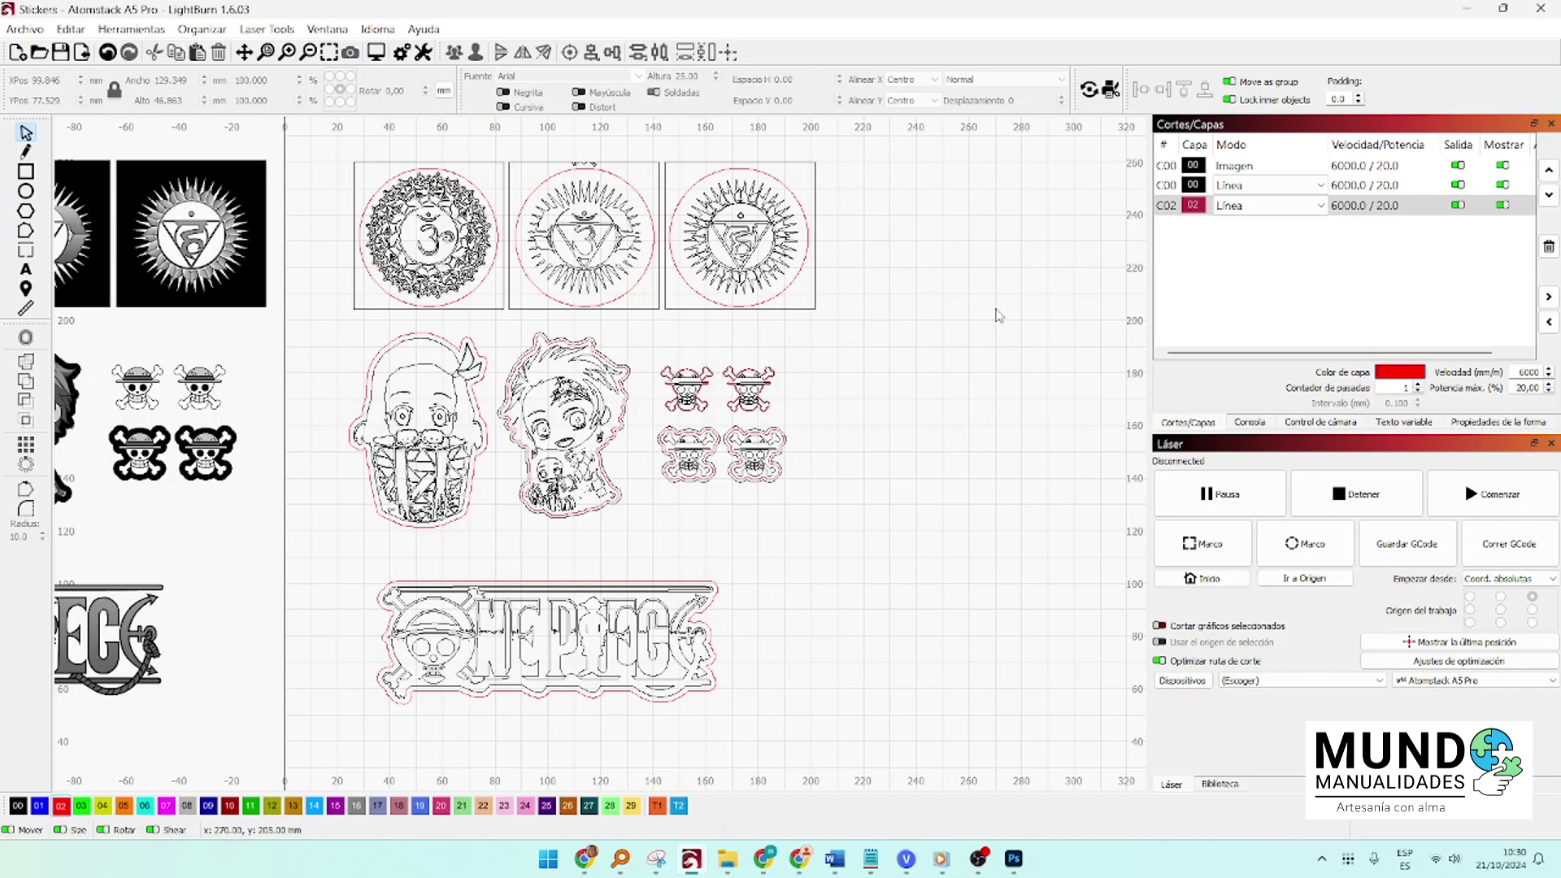
{"action": "left_click", "coordinate": [1264, 214]}
{"action": "left_click", "coordinate": [1264, 213]}
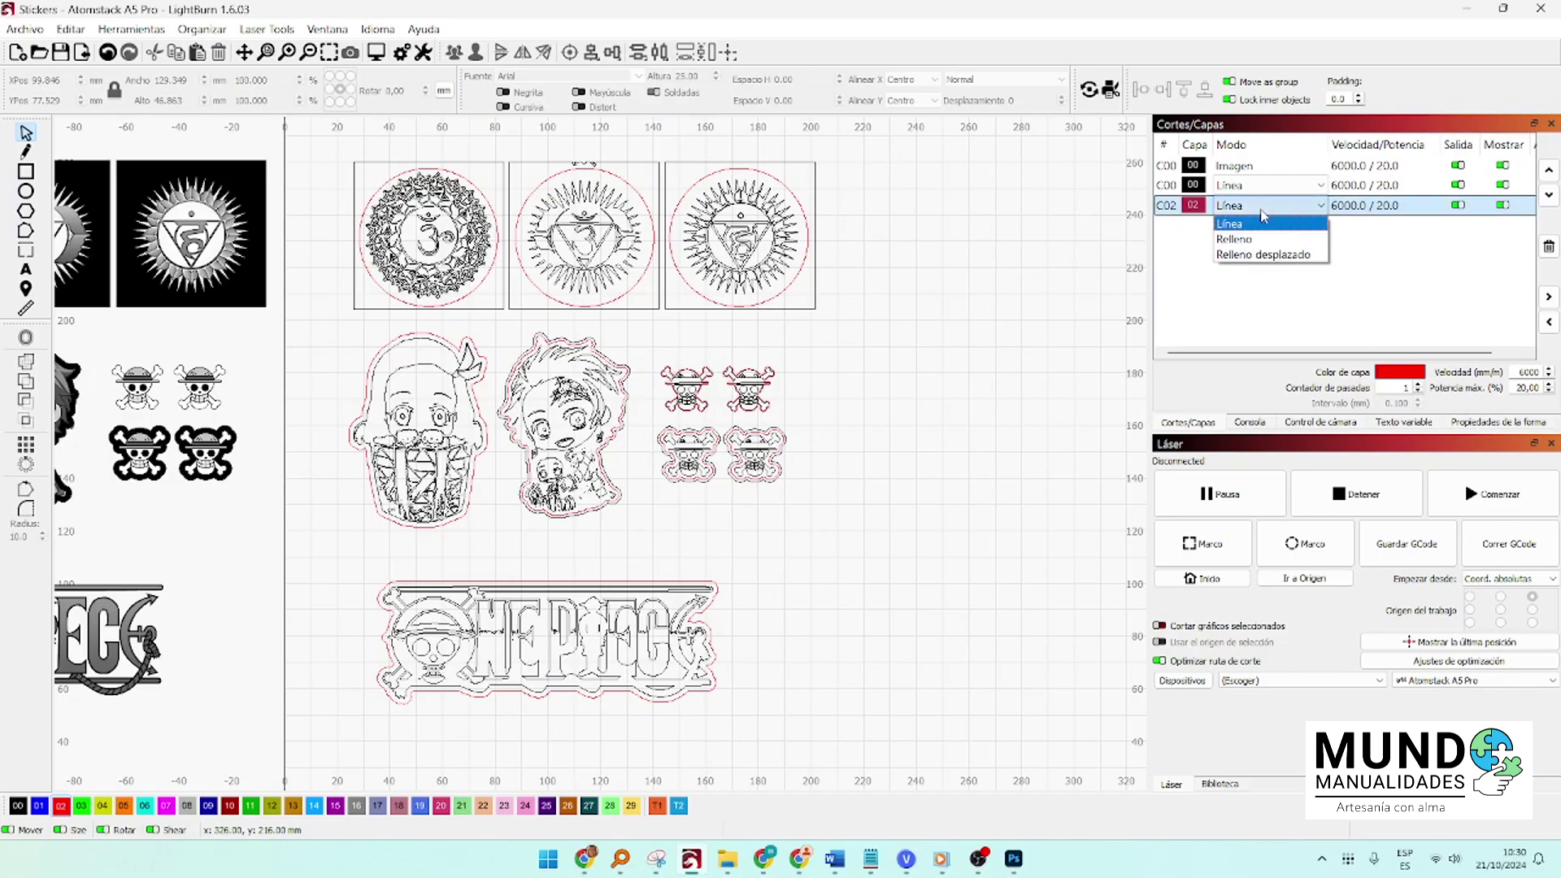
{"action": "left_click", "coordinate": [1348, 213]}
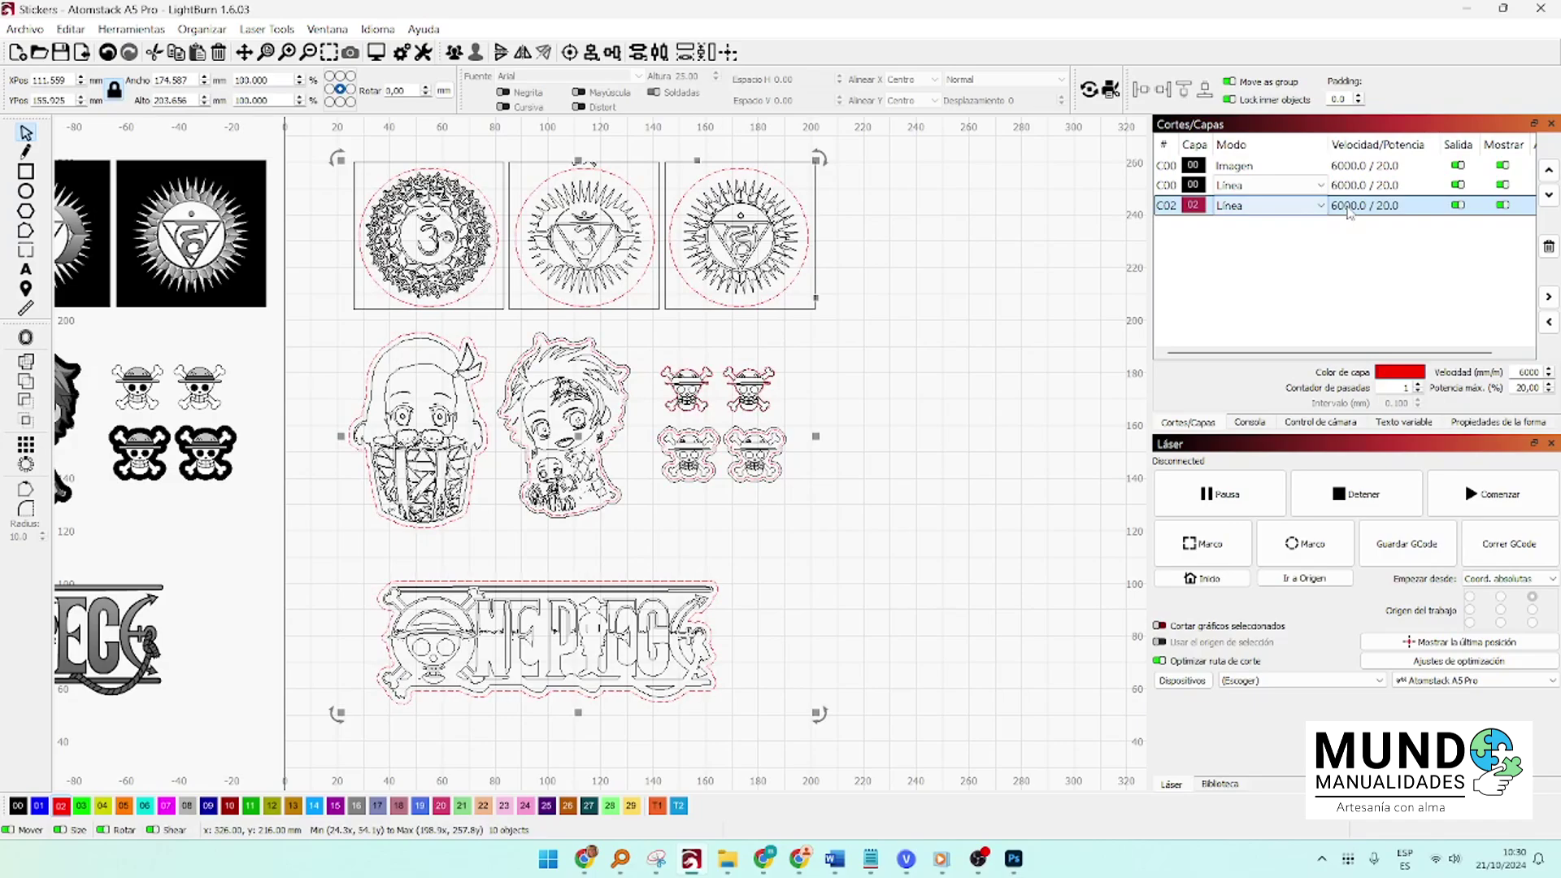
{"action": "right_click", "coordinate": [477, 294]}
{"action": "left_click", "coordinate": [524, 462]}
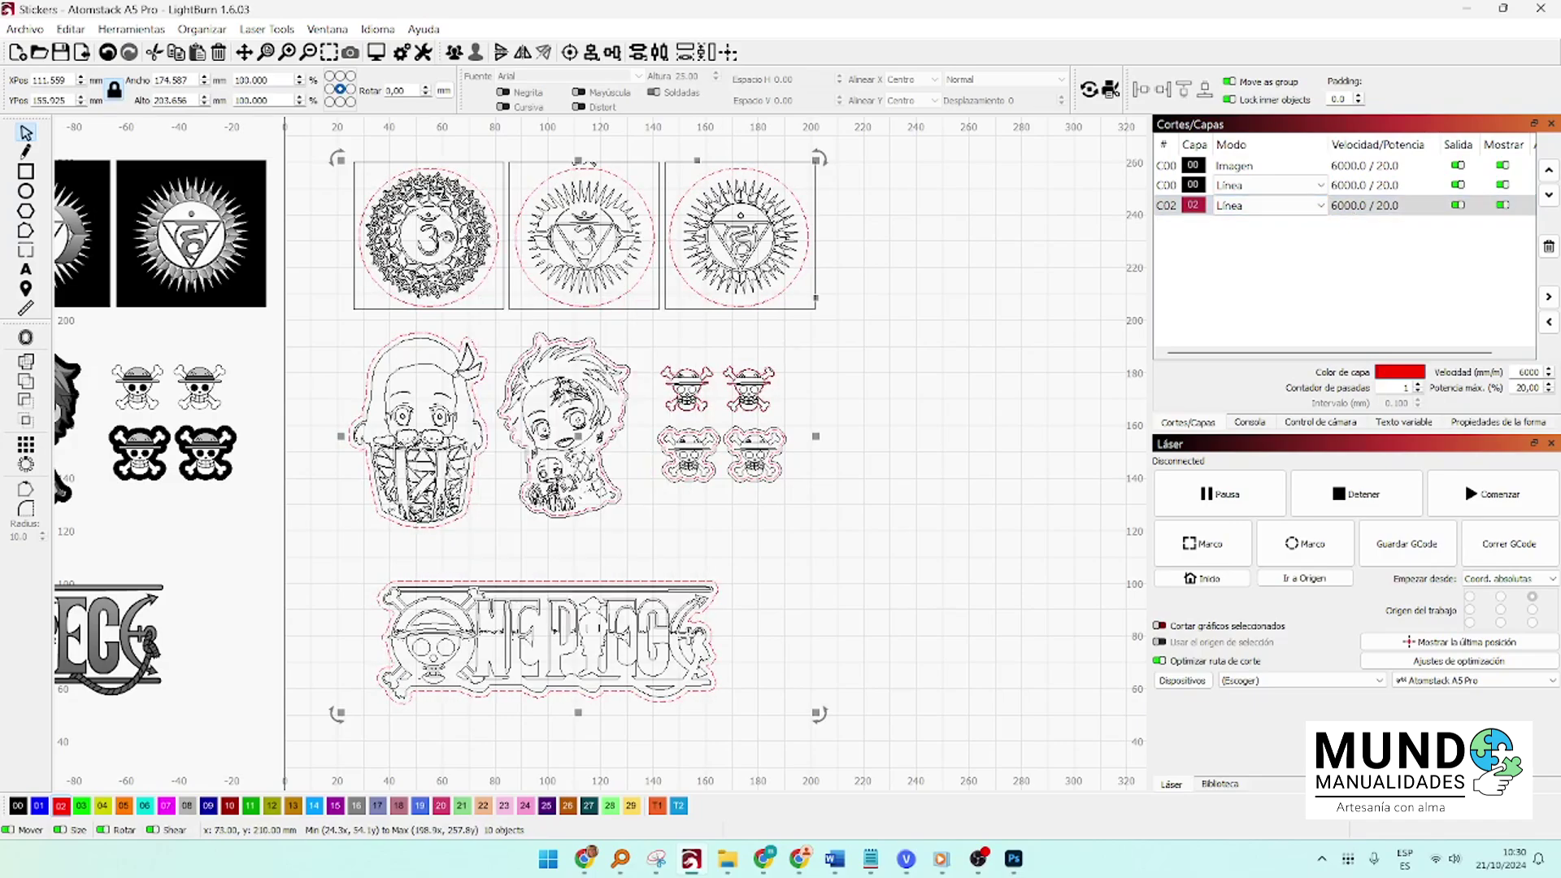
{"action": "left_click_drag", "start_coordinate": [503, 415], "coordinate": [730, 401]}
Pack the plaque and character outline copies closer together and place the 'corte en mdf' label above them
{"action": "left_click", "coordinate": [520, 444]}
{"action": "left_click", "coordinate": [572, 461]}
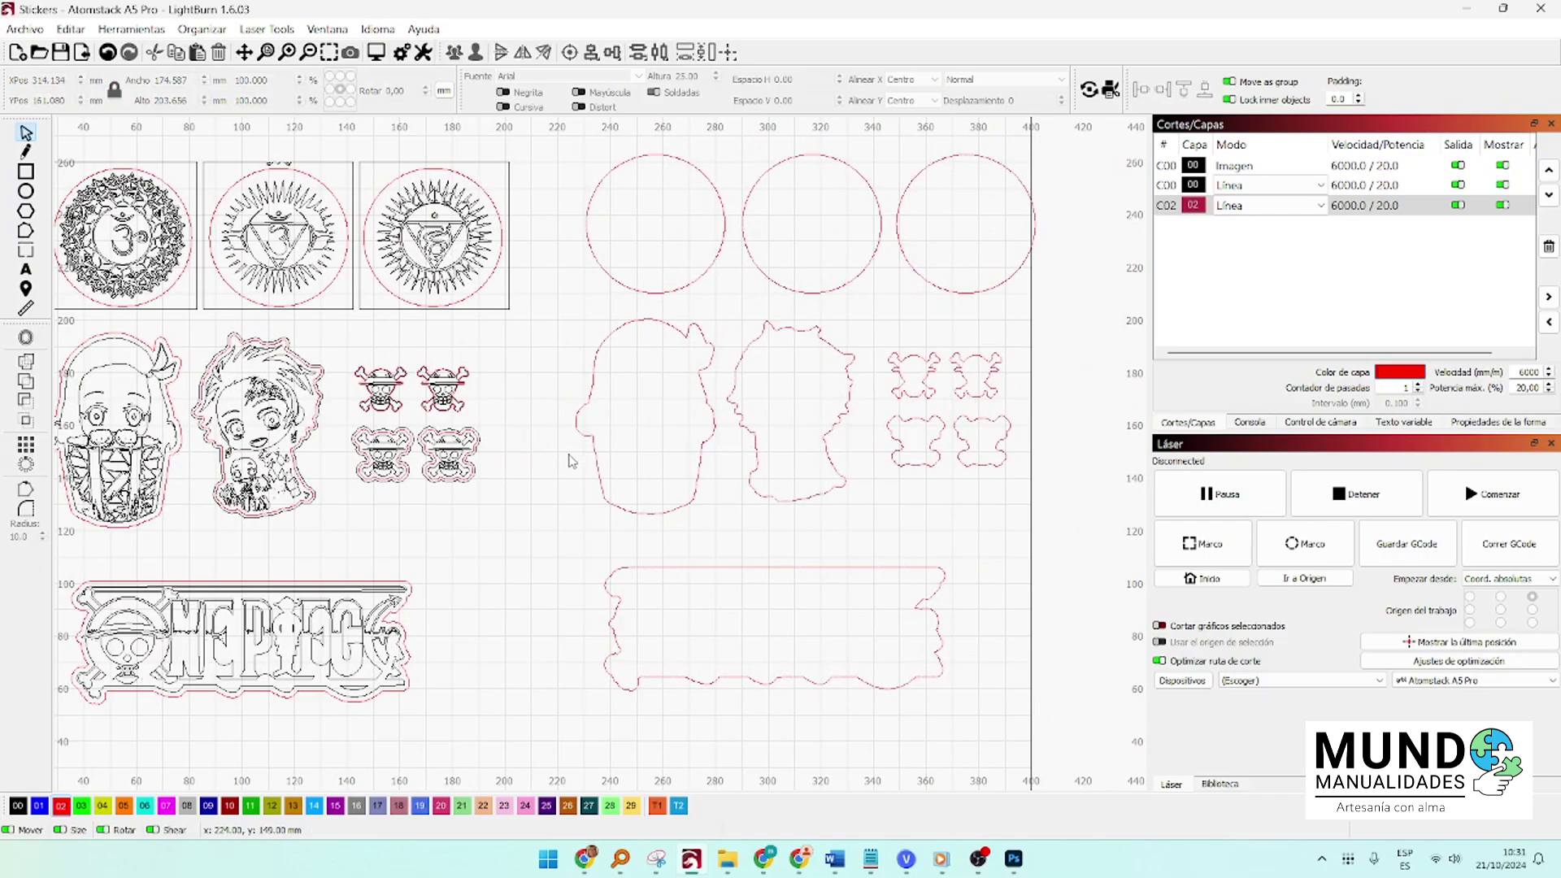
{"action": "scroll", "coordinate": [624, 431], "scroll_direction": "down", "scroll_amount": 3}
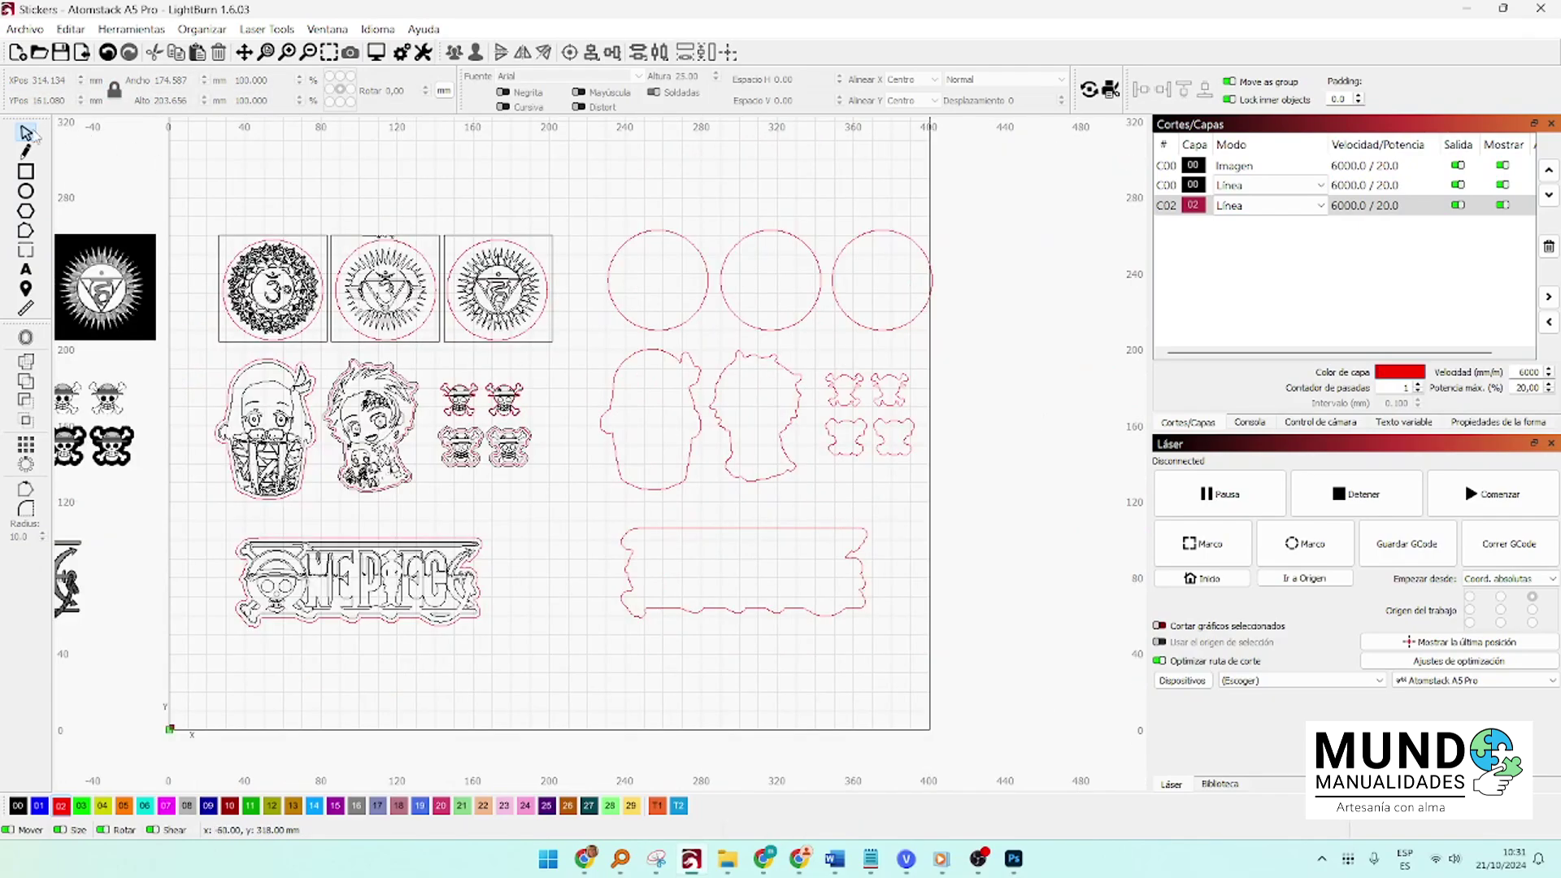
{"action": "left_click", "coordinate": [688, 520]}
{"action": "left_click_drag", "start_coordinate": [740, 569], "coordinate": [779, 662]}
{"action": "left_click_drag", "start_coordinate": [686, 474], "coordinate": [731, 601]}
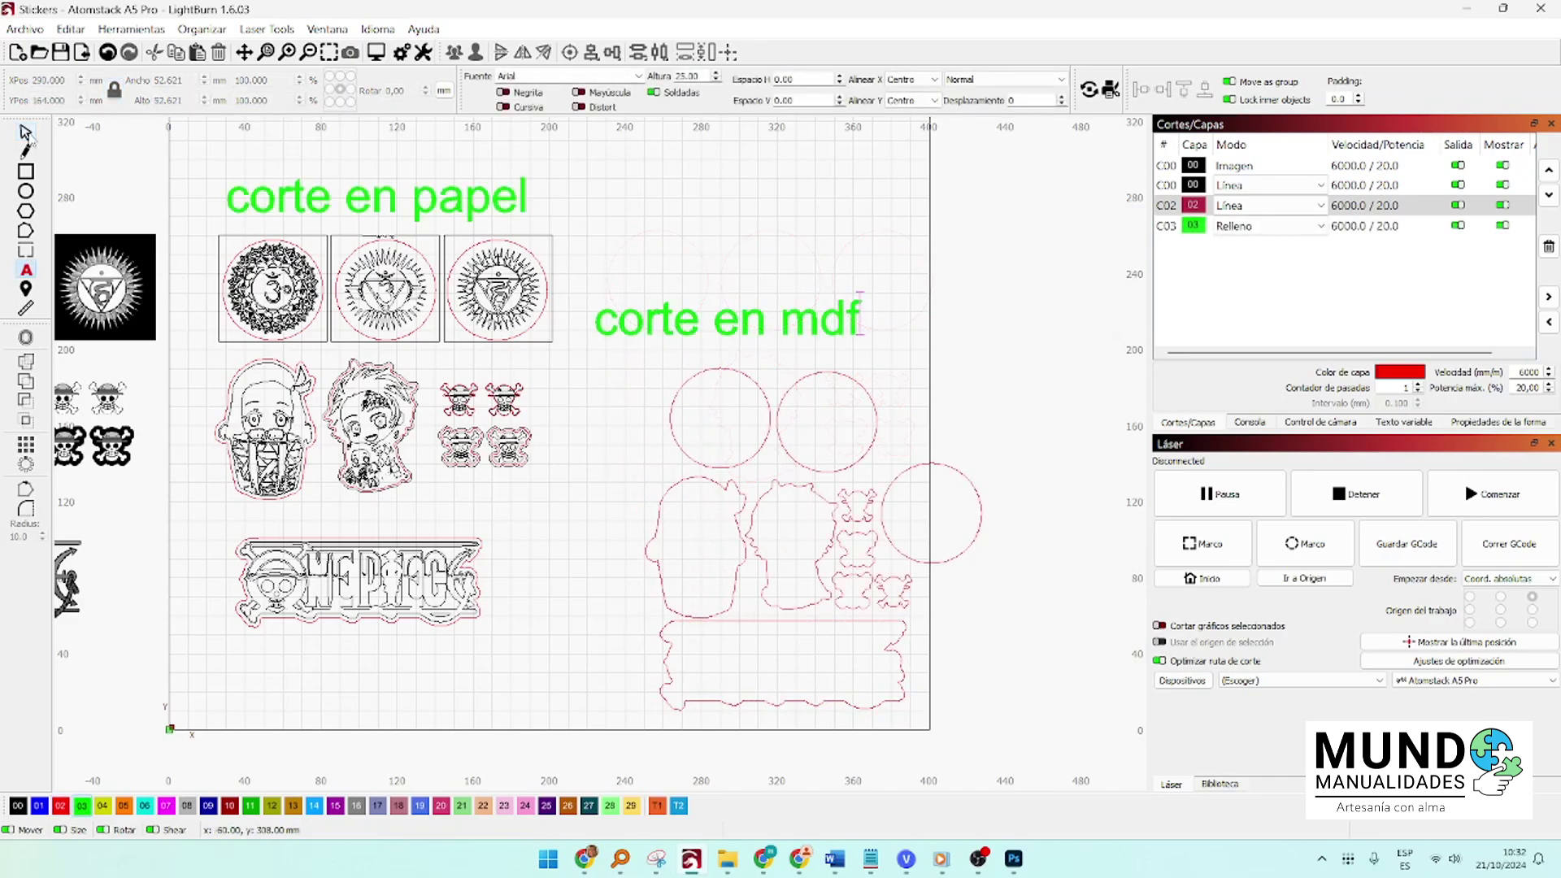
{"action": "left_click_drag", "start_coordinate": [732, 318], "coordinate": [826, 344]}
{"action": "left_click", "coordinate": [586, 523]}
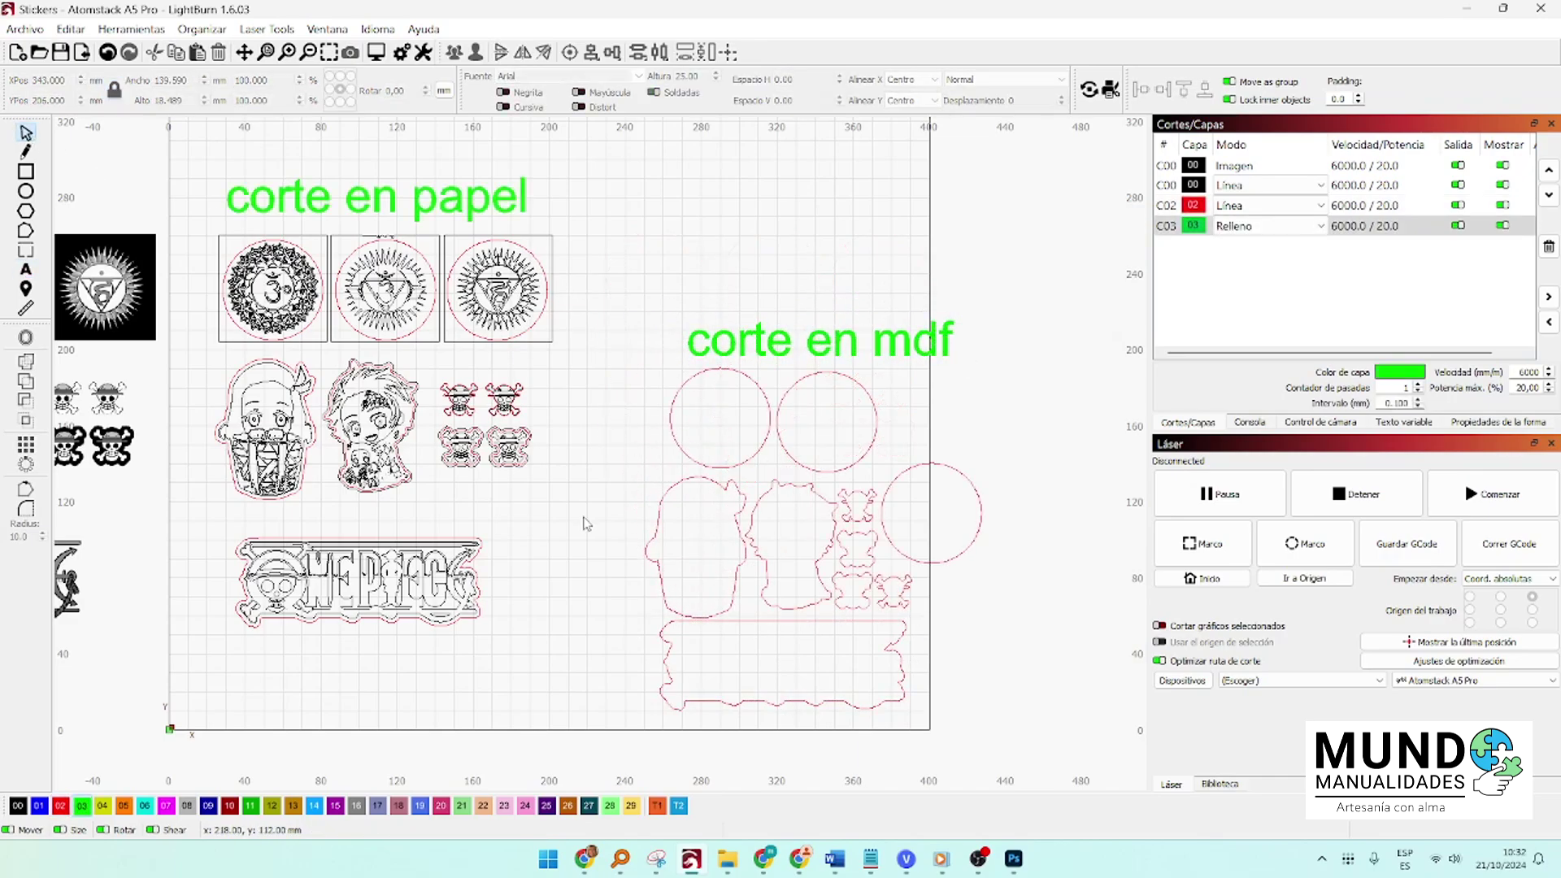